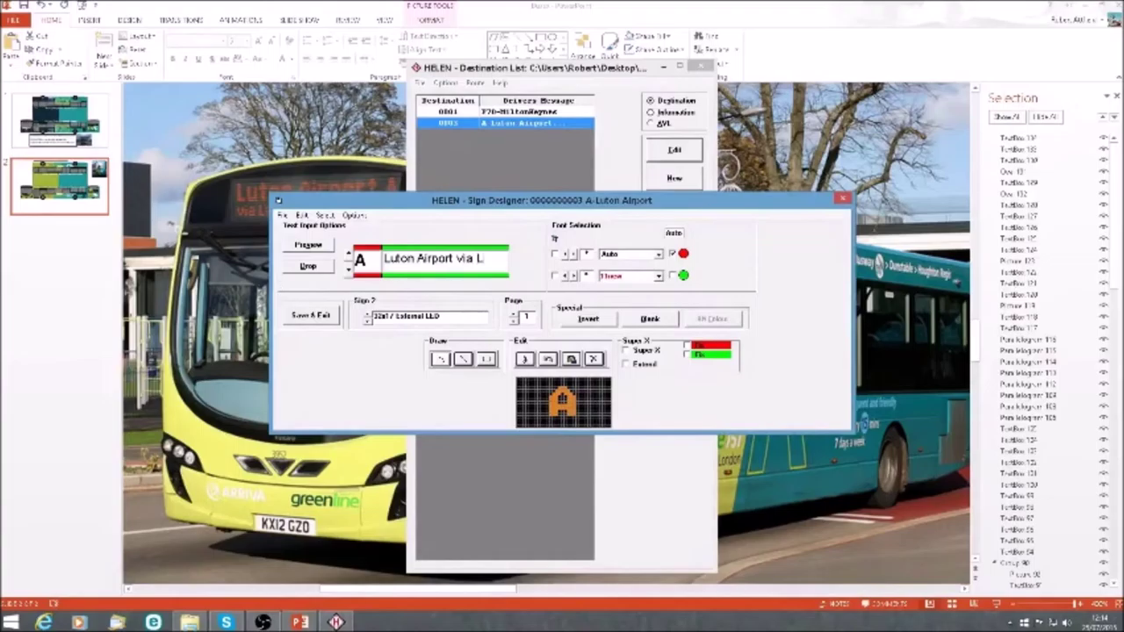
Complete the green text line as "Luton Airport via Luton Rail Station" and apply a TrueType font to the letter A
text(Rail Station)
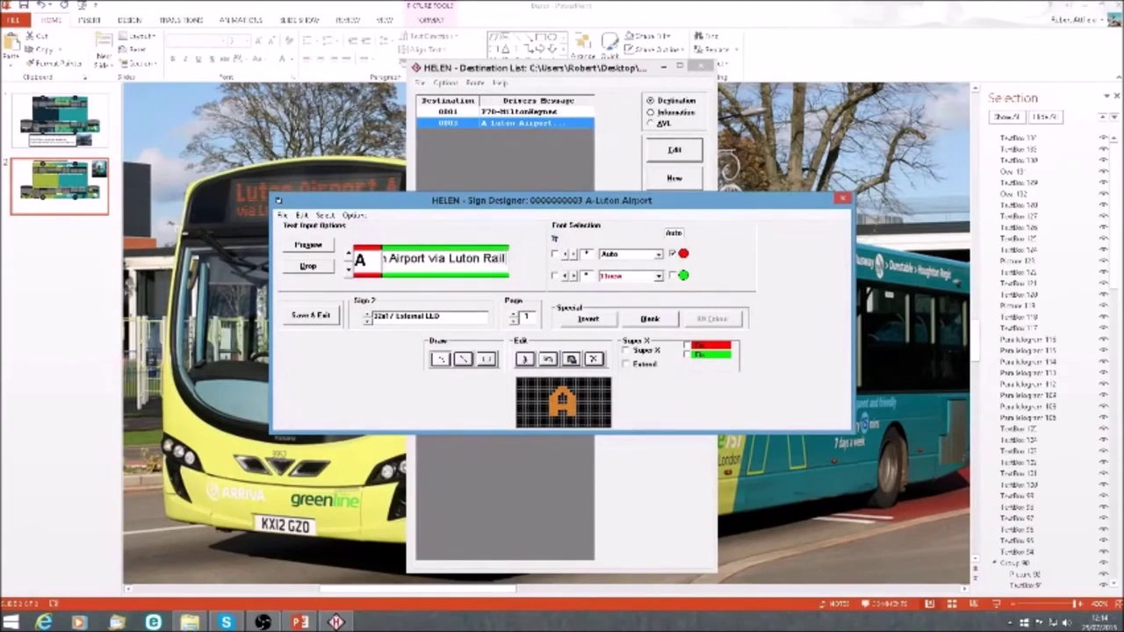
click(555, 254)
click(606, 255)
click(228, 111)
click(181, 316)
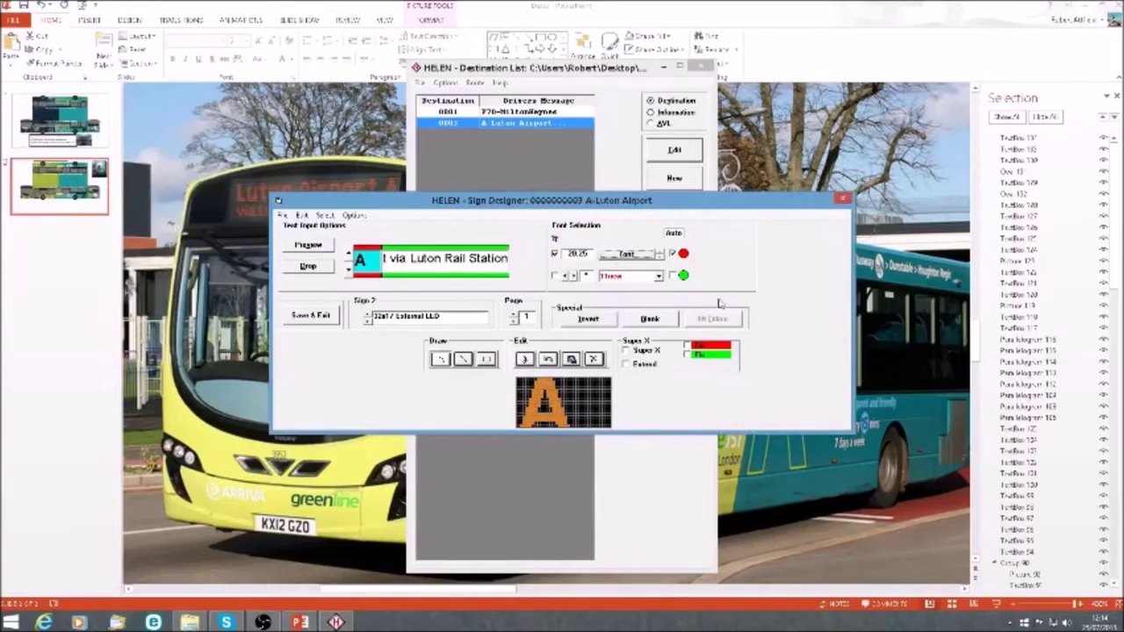
Adjust the letter A's size on Sign 2 and choose a narrower font for it at size 20
click(659, 257)
click(659, 257)
click(660, 252)
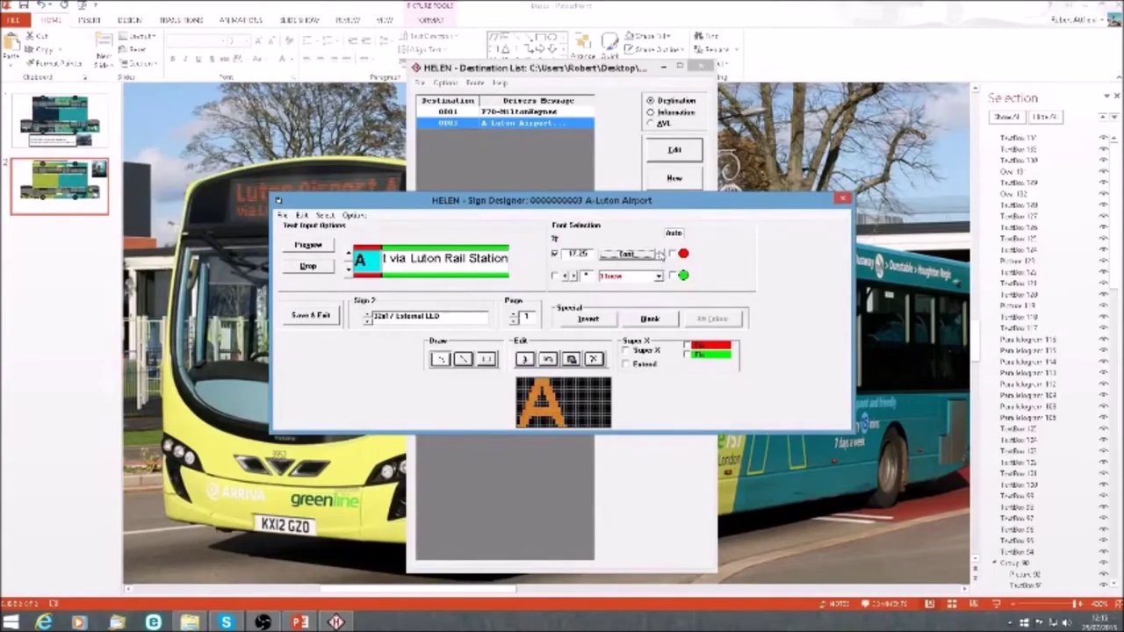
click(660, 252)
click(659, 252)
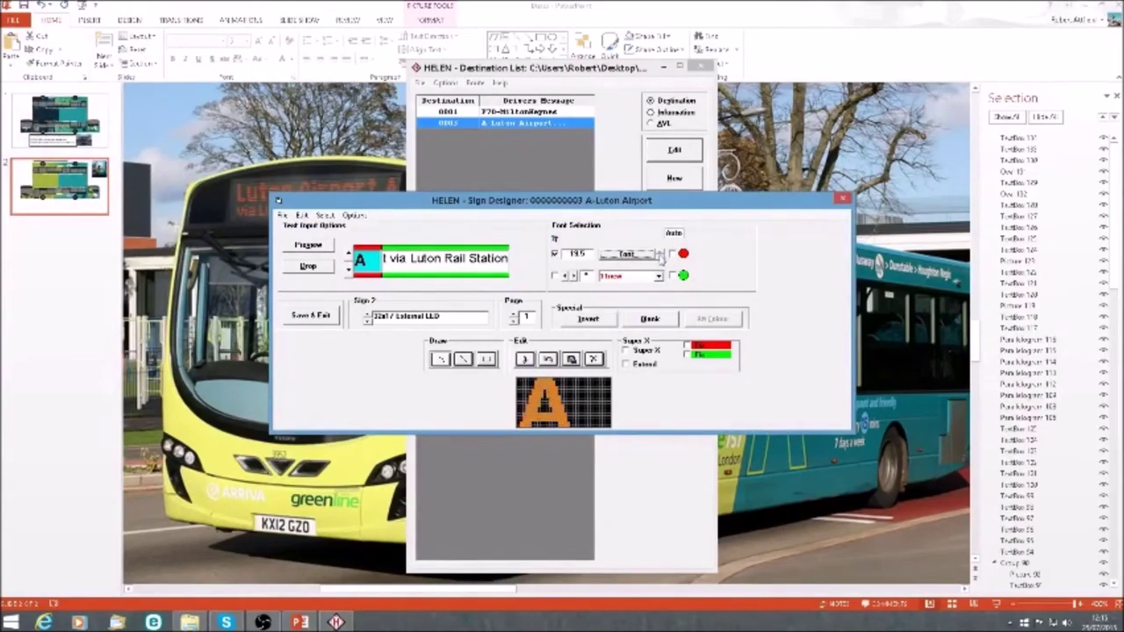
click(642, 256)
click(156, 111)
click(179, 318)
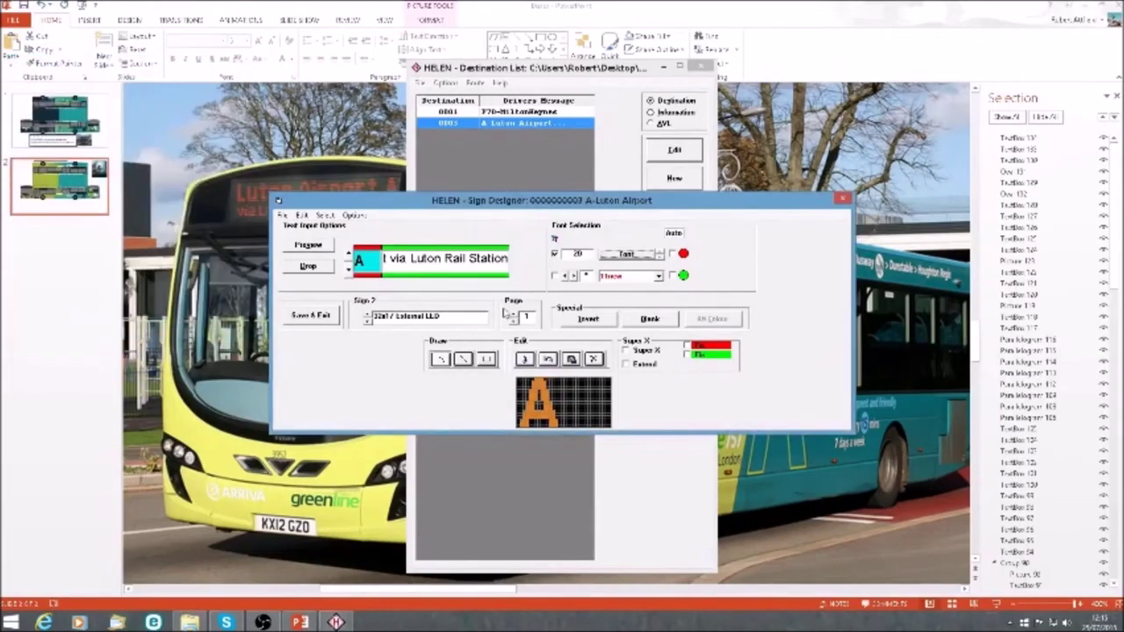
Enable Super X for the 32x17 external LED sign and save the sign design
click(627, 350)
click(292, 316)
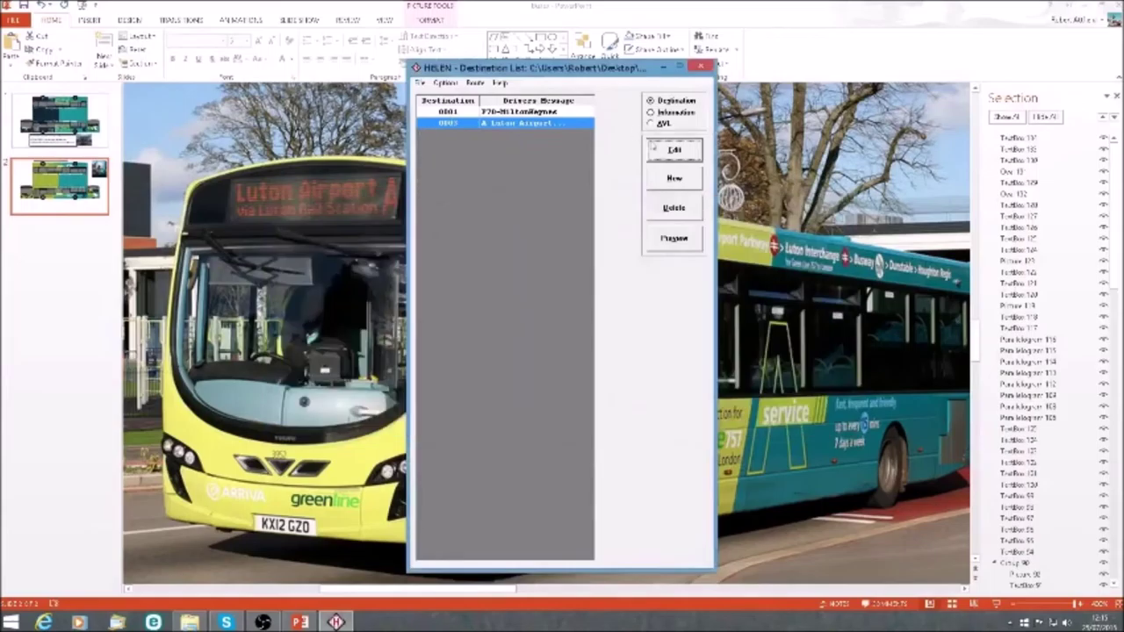
Reopen the A Luton Airport destination and start exporting its 144x19 external LED sign as a bitmap
click(674, 151)
click(606, 344)
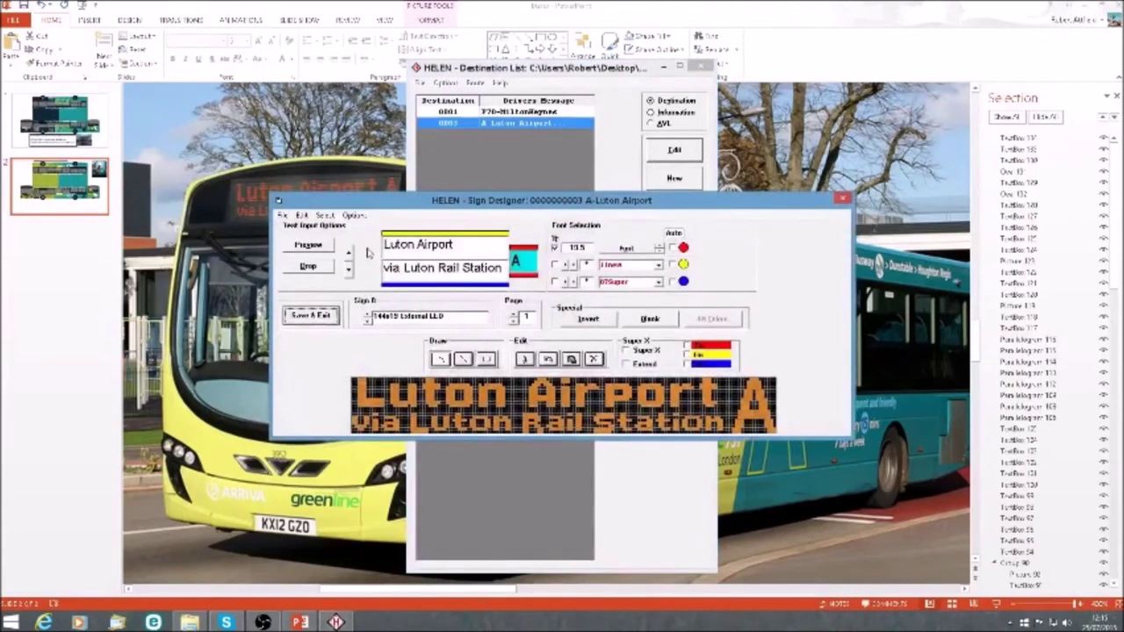
click(302, 215)
mouse_move(413, 351)
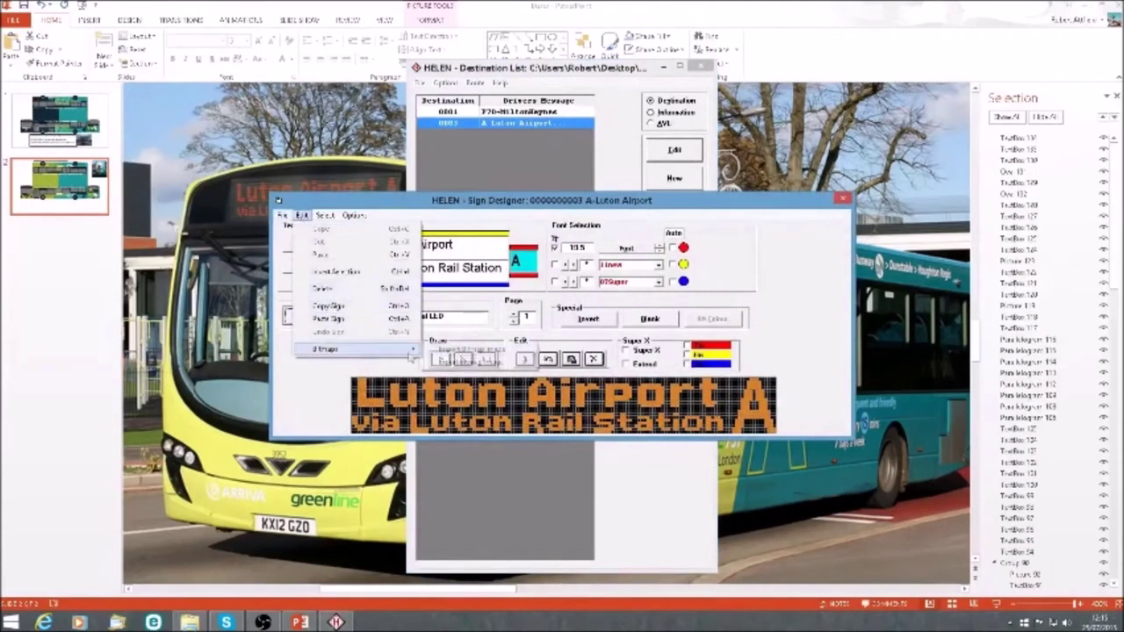
click(466, 362)
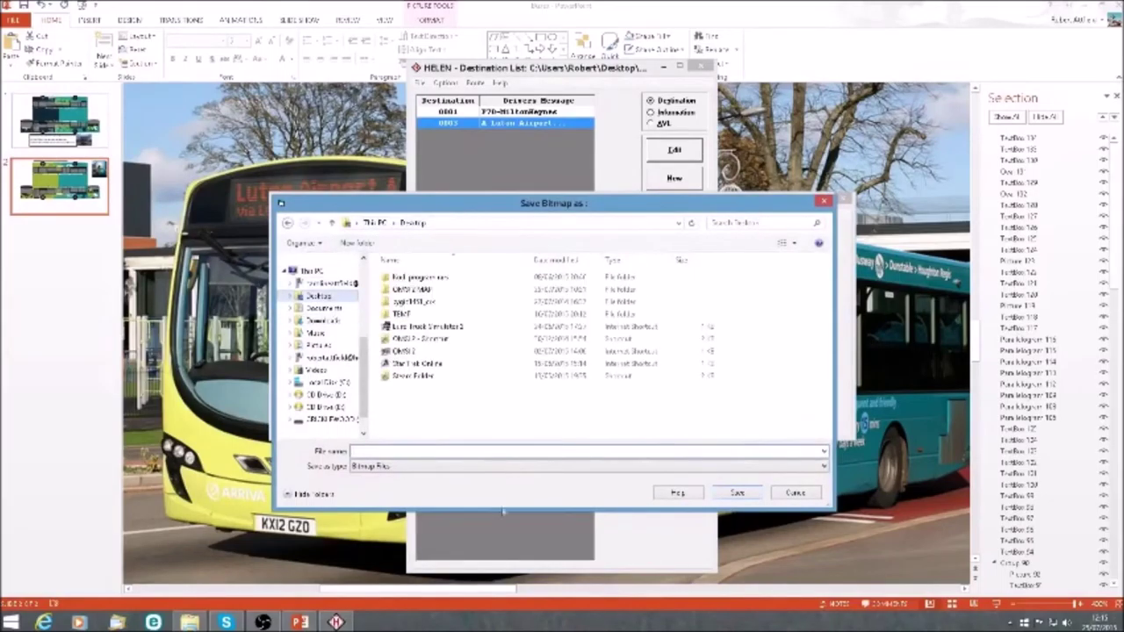
In the Displays folder on the CRICKLEWOOD drive, create a folder A containing a subfolder named for Luton Airport via Luton Rail Station
click(325, 420)
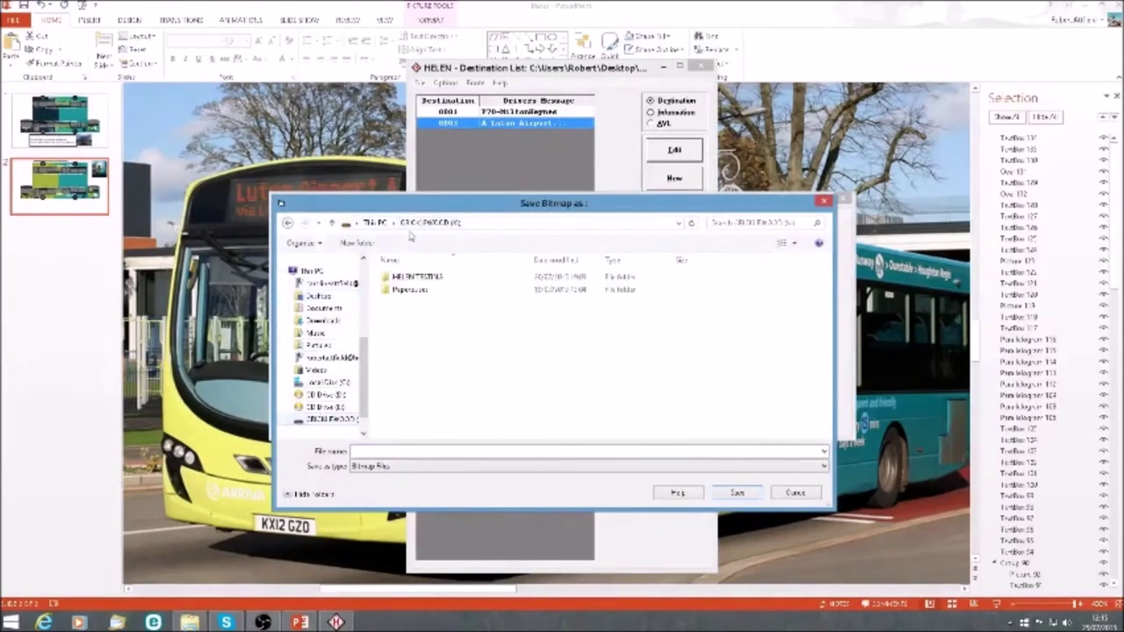
double_click(409, 289)
double_click(409, 289)
click(359, 245)
text(A)
double_click(423, 290)
click(360, 245)
text(Birpo)
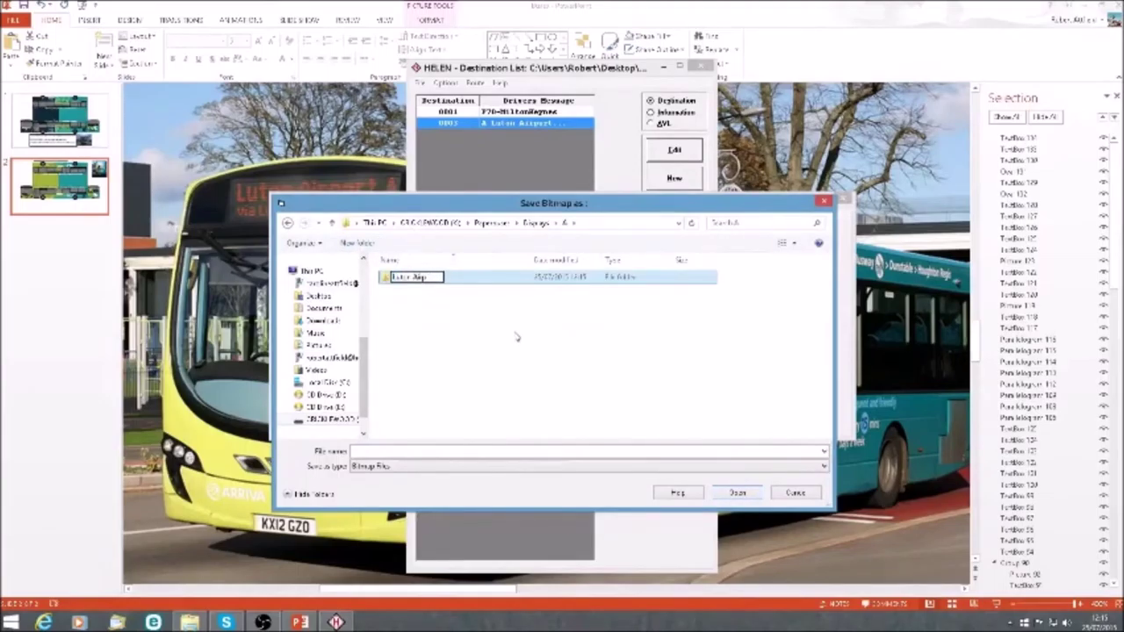
text(rt via Luton Rd)
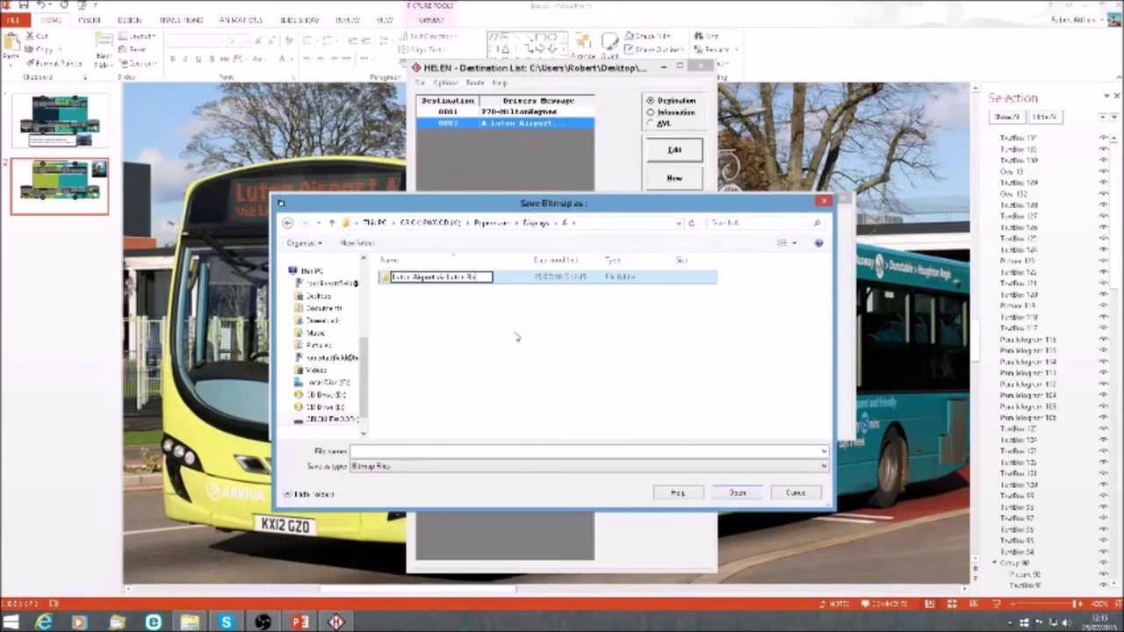
key(Return)
key(Return)
Save the exported sign bitmap as F in the new route folder
click(405, 449)
text(F)
key(Return)
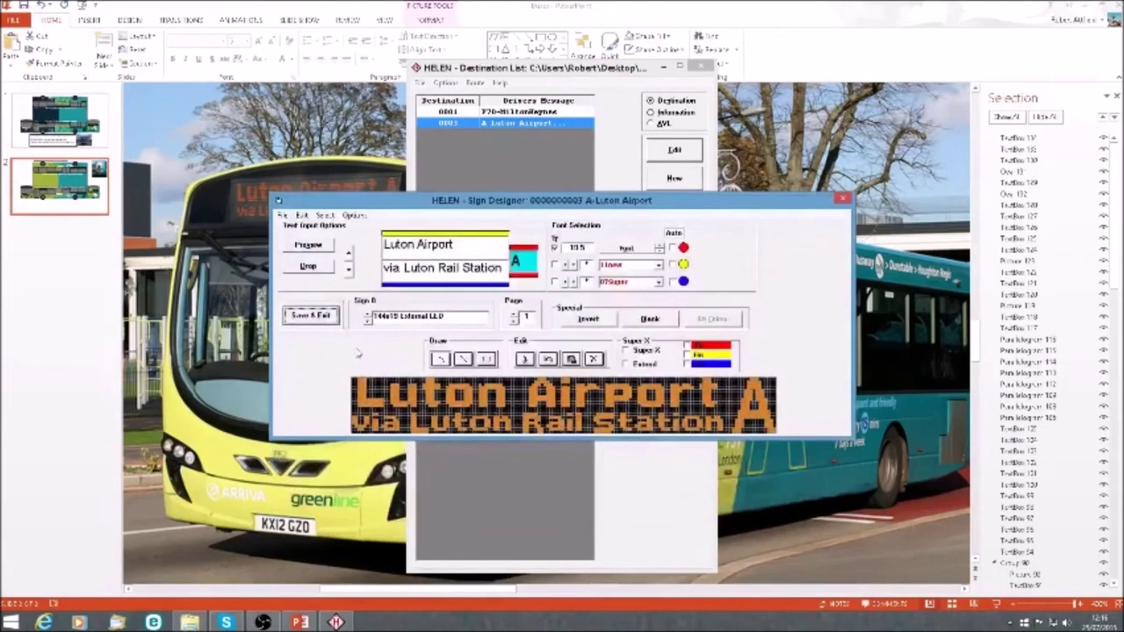
Switch to Sign 1 with the "A via the busway" text and start exporting its bitmap
click(368, 318)
click(302, 216)
mouse_move(401, 349)
click(438, 351)
key(Escape)
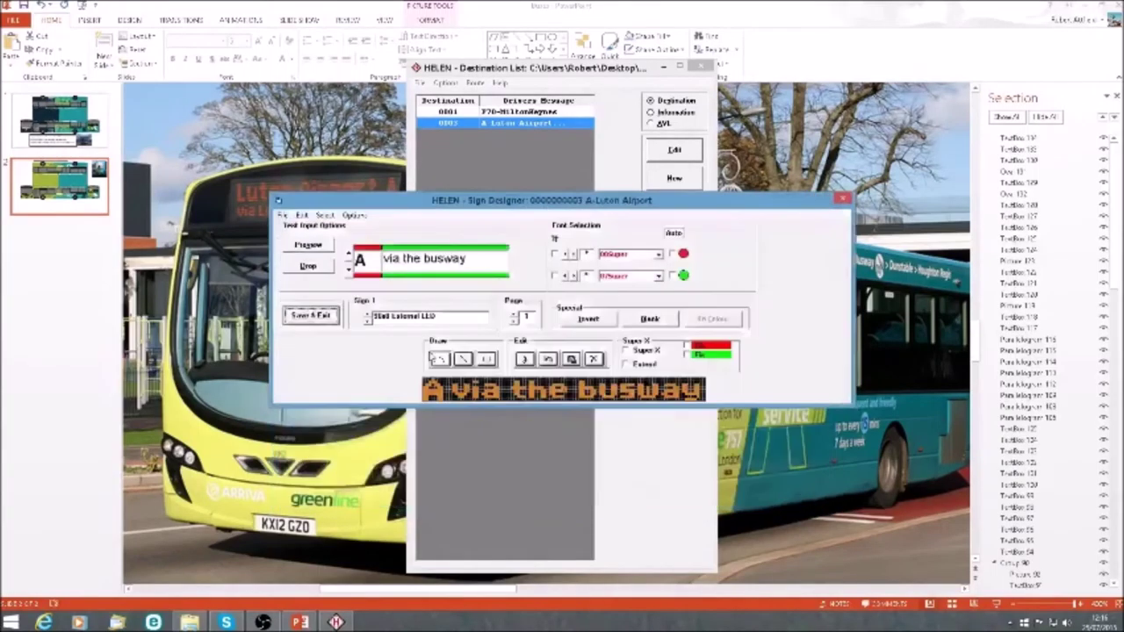
Show the Super X preview of Sign 2, and save and close the sign design
click(369, 320)
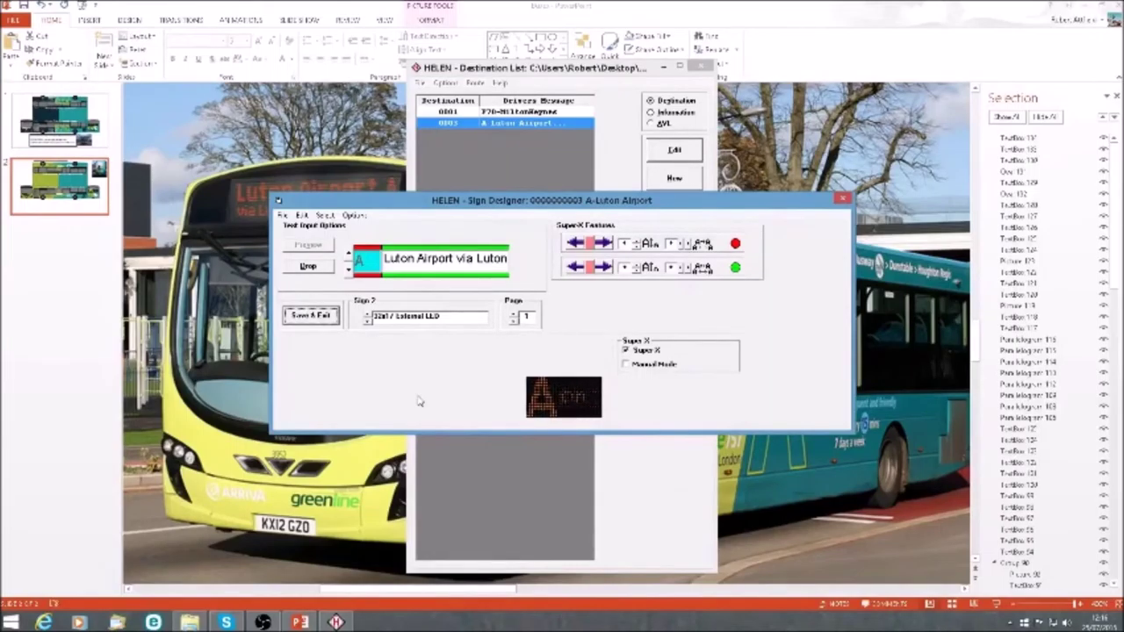
click(301, 314)
click(190, 622)
click(190, 622)
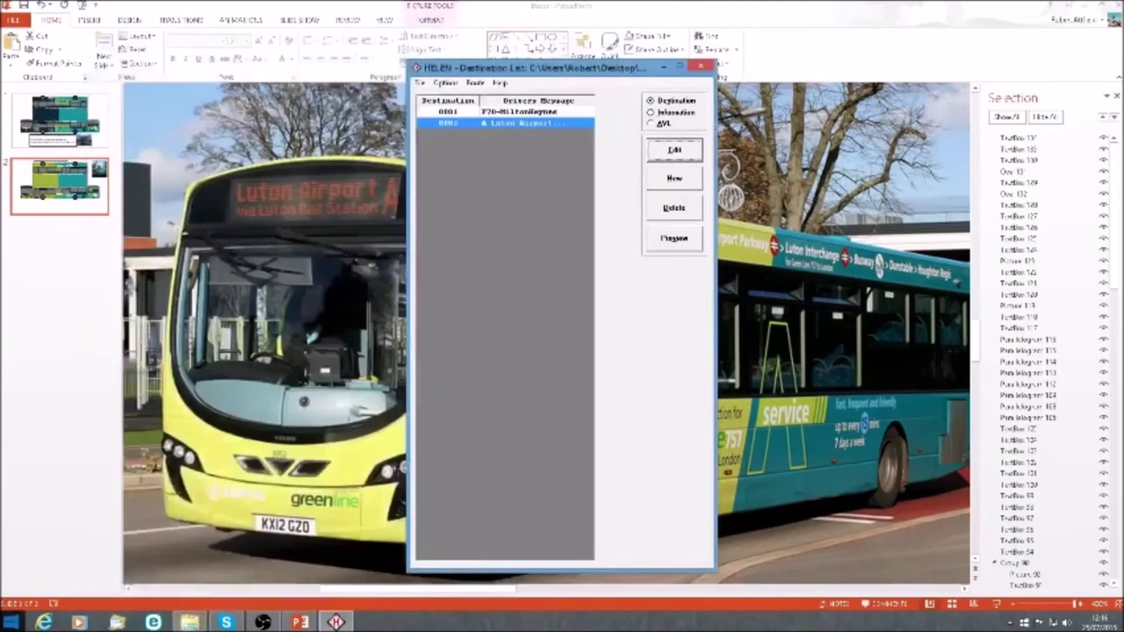
Switch to paint.net and paste the captured screenshot of the sign preview onto the canvas
click(7, 626)
text(paint)
key(Return)
key(ctrl+v)
click(485, 344)
Select the LED display showing "A Rai" in the screenshot and crop the image to it
scroll(539, 401, up, 12)
click(65, 352)
drag(478, 217, 745, 208)
scroll(606, 294, up, 3)
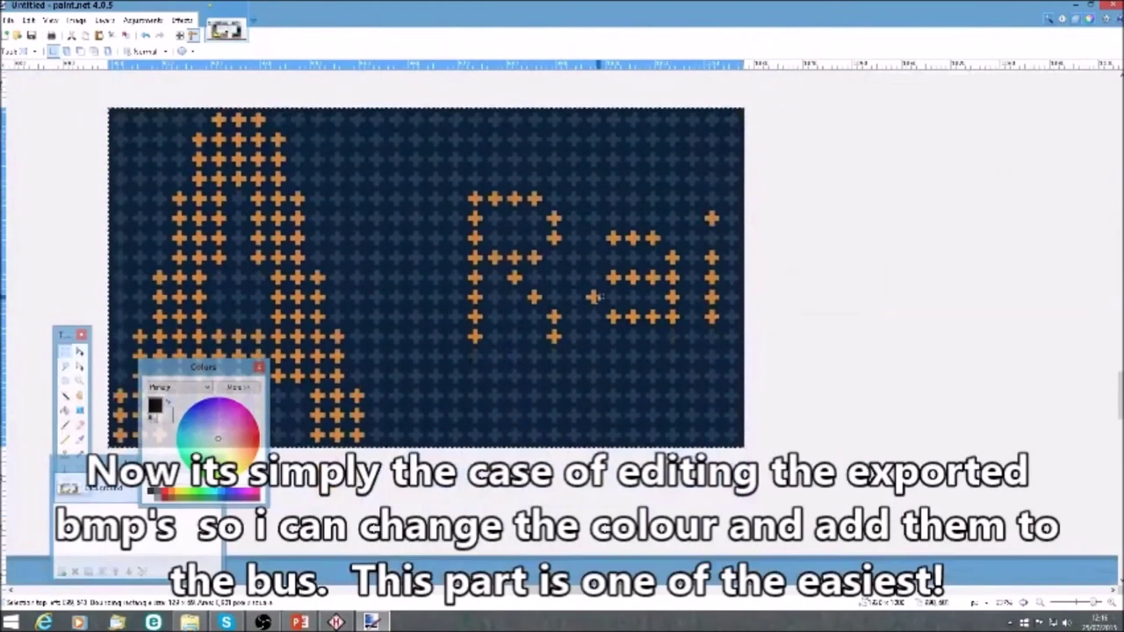
scroll(599, 300, down, 3)
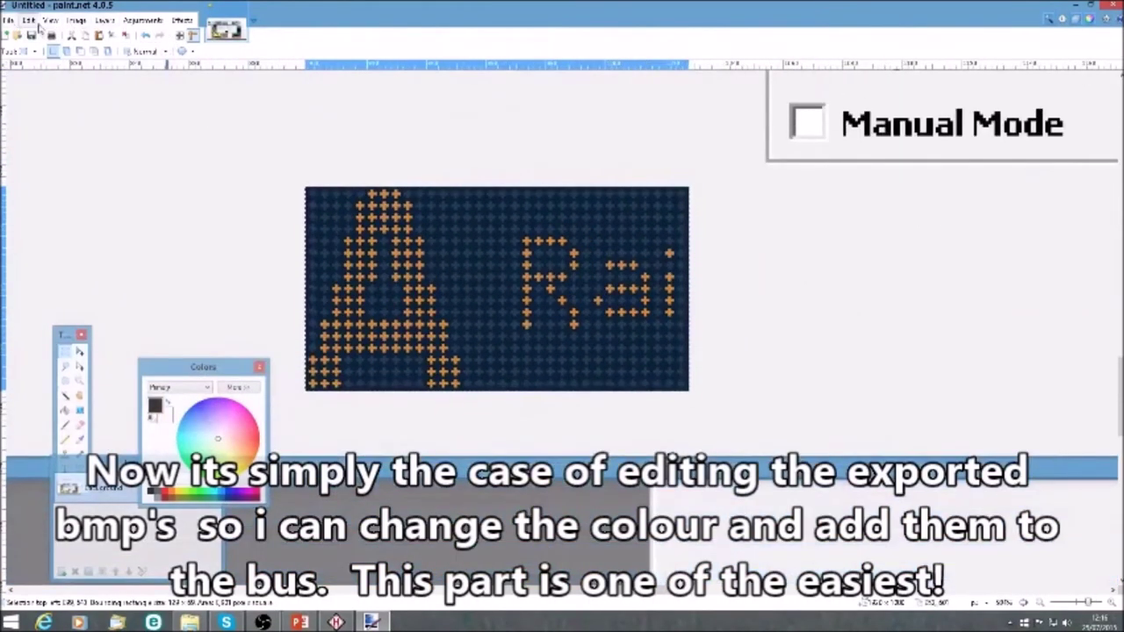
click(76, 20)
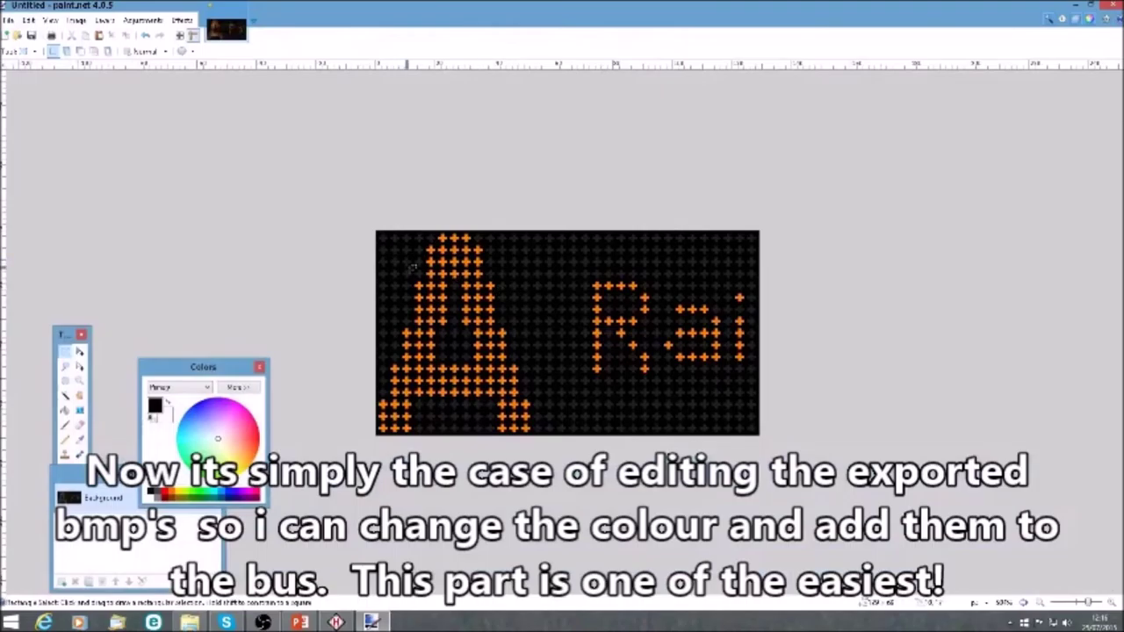
Add a new layer above the cropped display and activate Rectangle Select
click(65, 366)
click(61, 582)
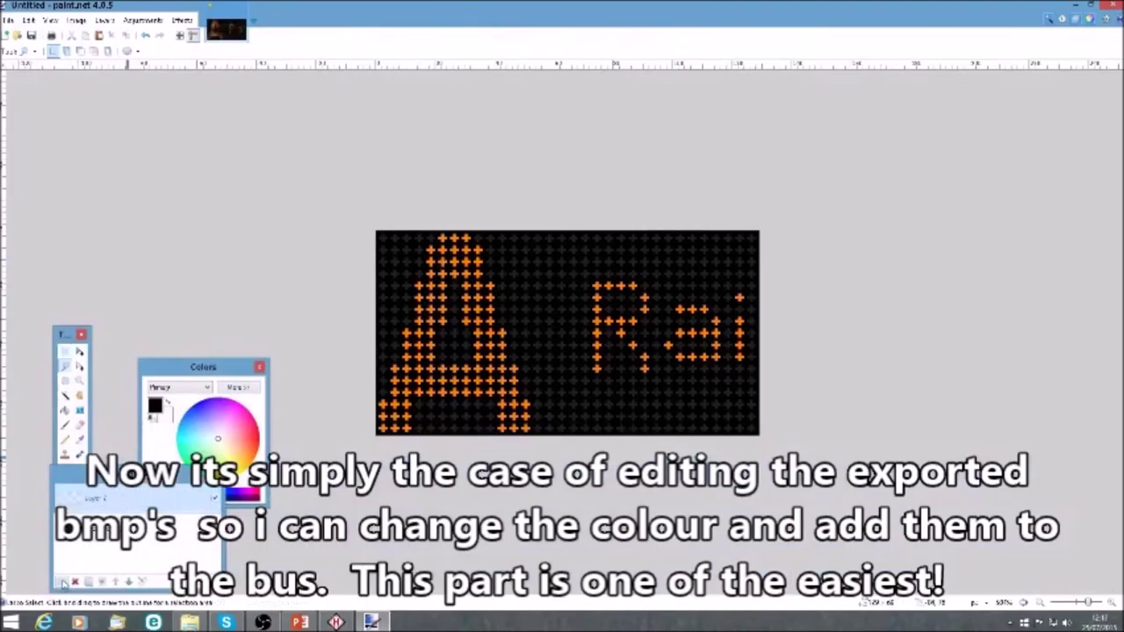
scroll(395, 274, up, 2)
key(s)
Build a combined rectangular selection covering all the lit LEDs of the large letter A
drag(384, 192, 423, 251)
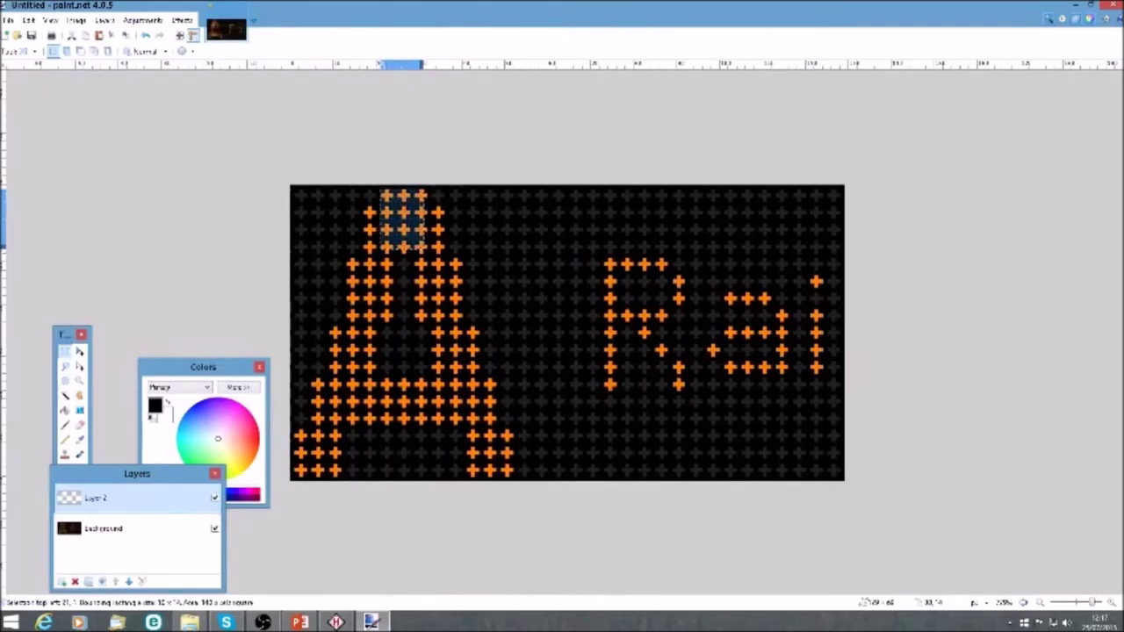
drag(446, 209, 444, 316)
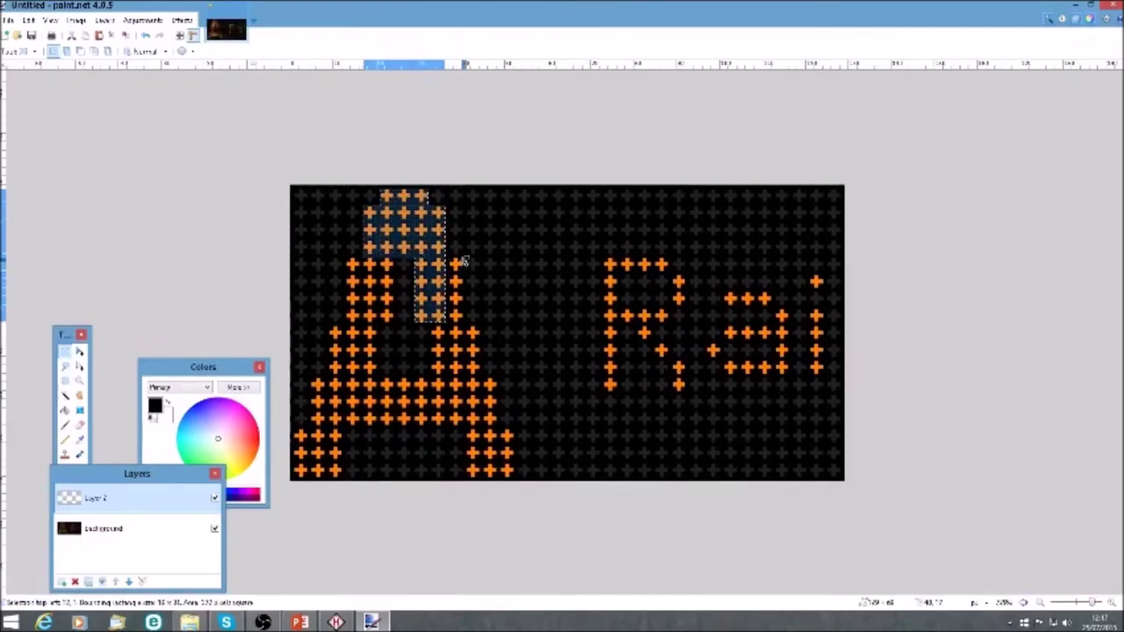
drag(462, 257, 432, 362)
drag(481, 327, 433, 422)
drag(497, 378, 312, 428)
drag(330, 326, 361, 374)
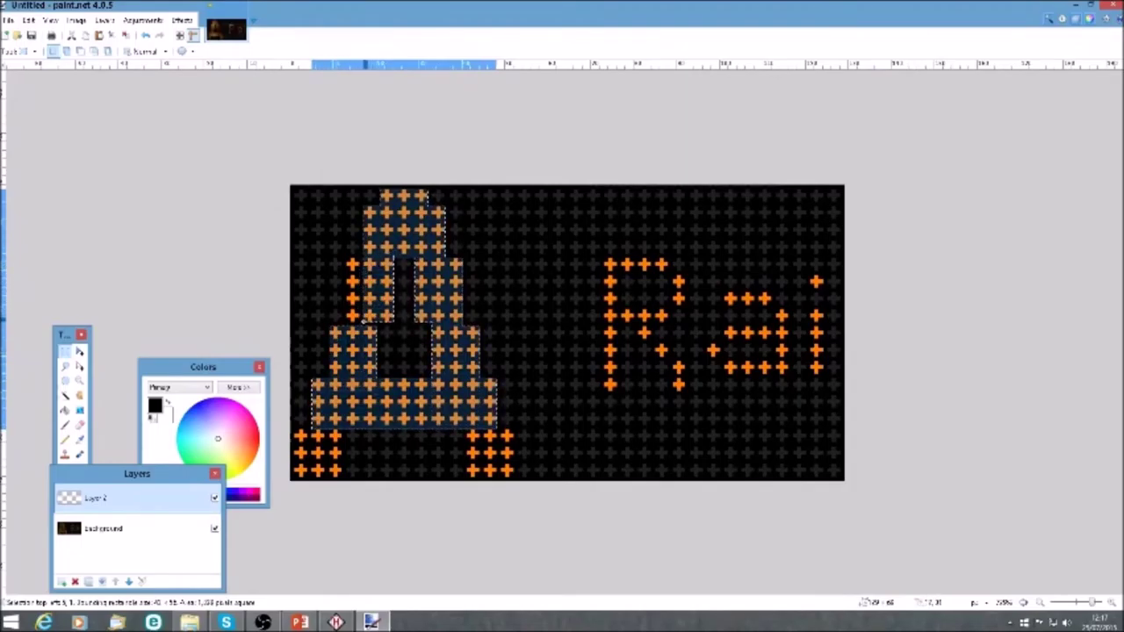
drag(376, 328, 349, 288)
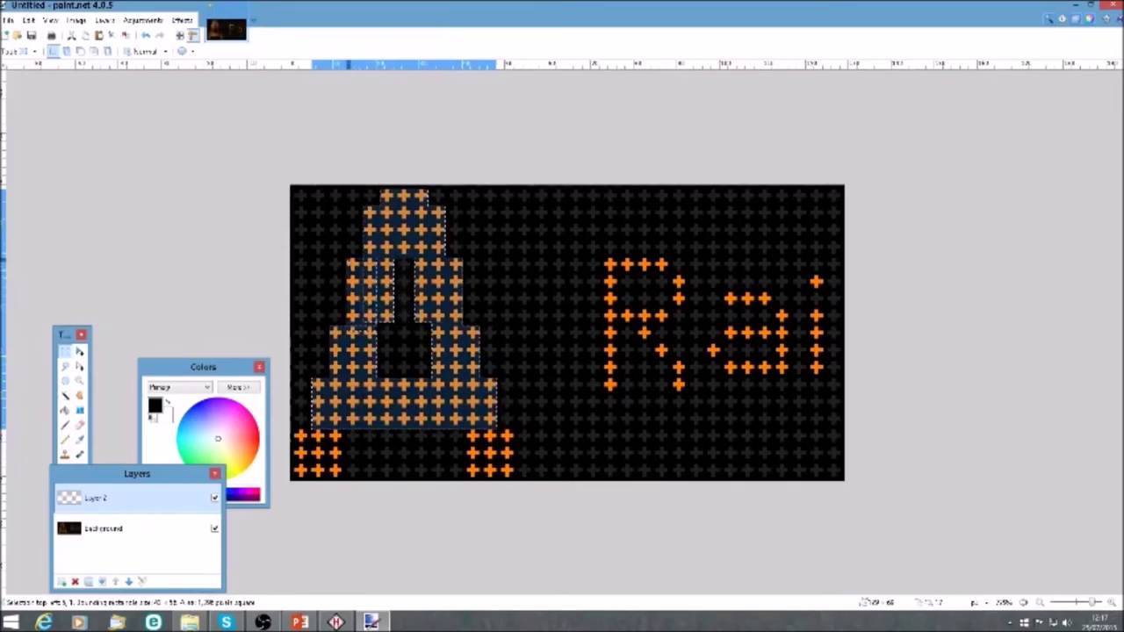
drag(517, 432, 465, 480)
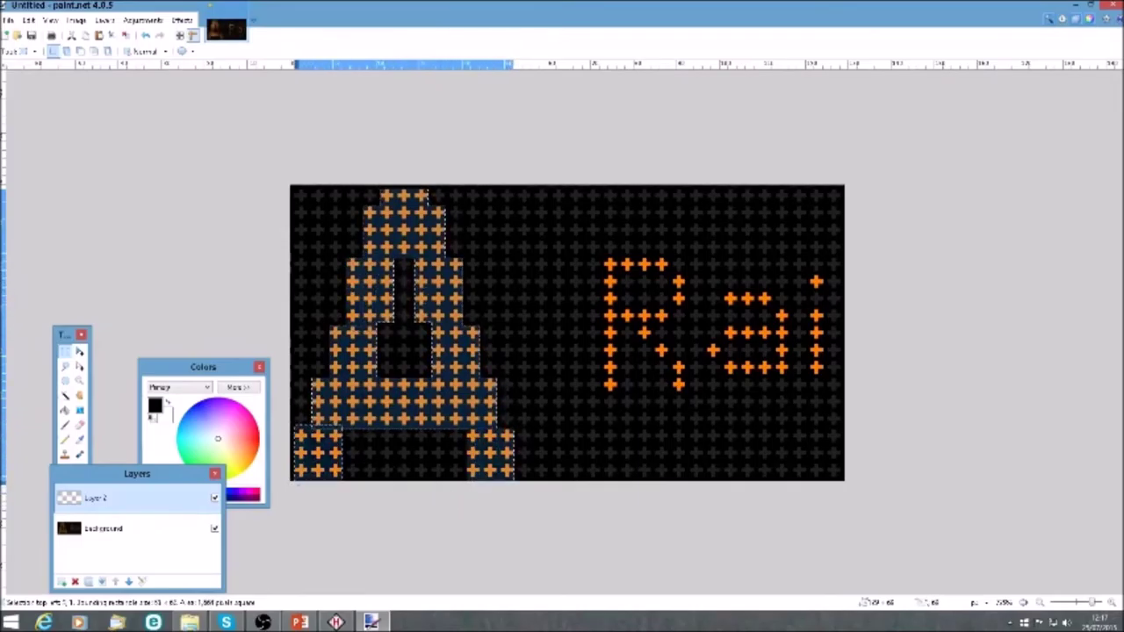
drag(298, 434, 338, 482)
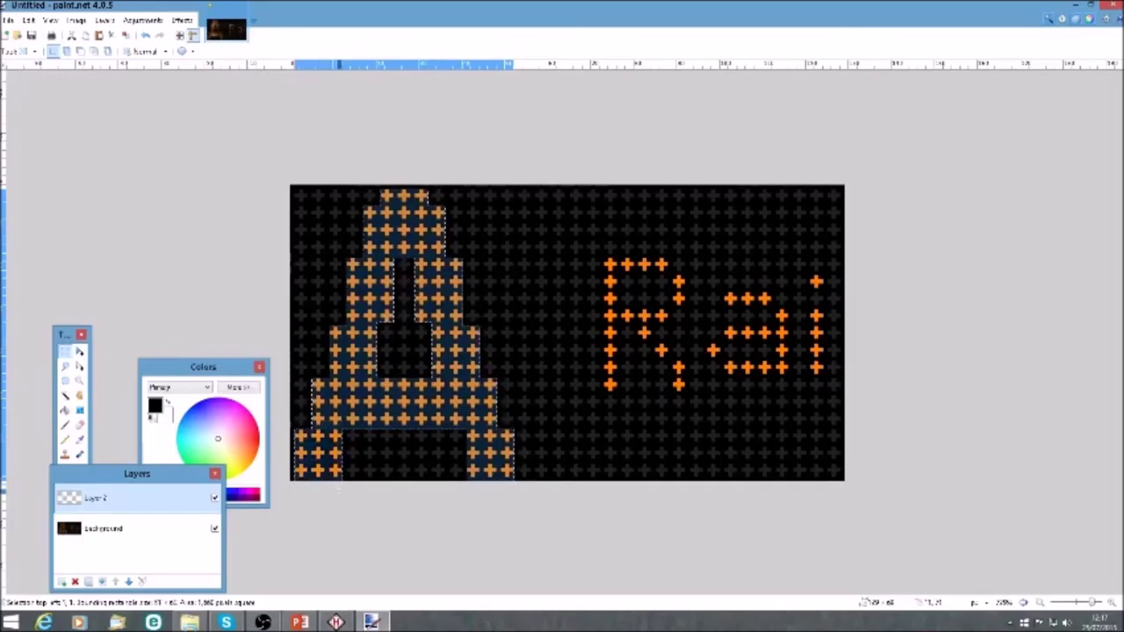
Extend the selection to the lit LEDs of the letters "Rai"
drag(606, 258, 619, 390)
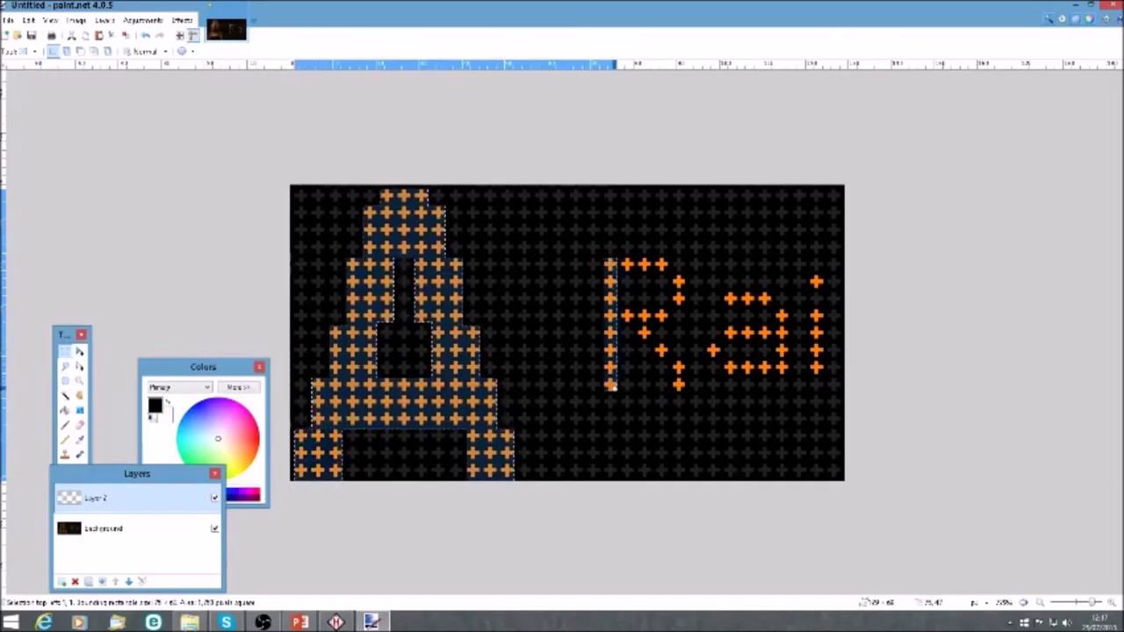
drag(620, 260, 685, 304)
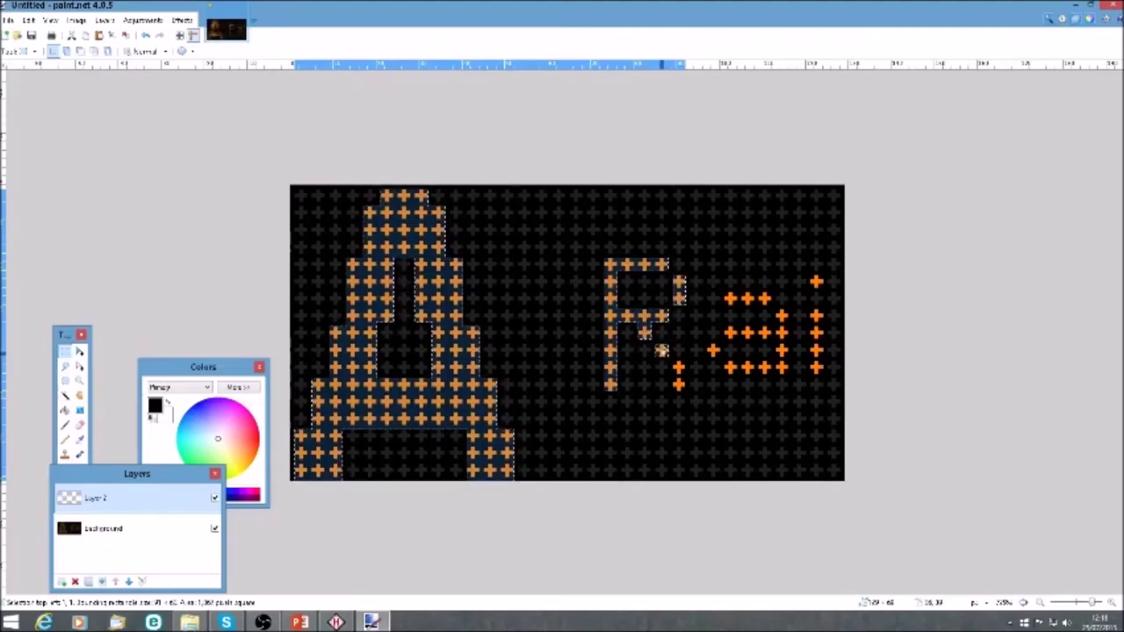
drag(685, 364, 676, 372)
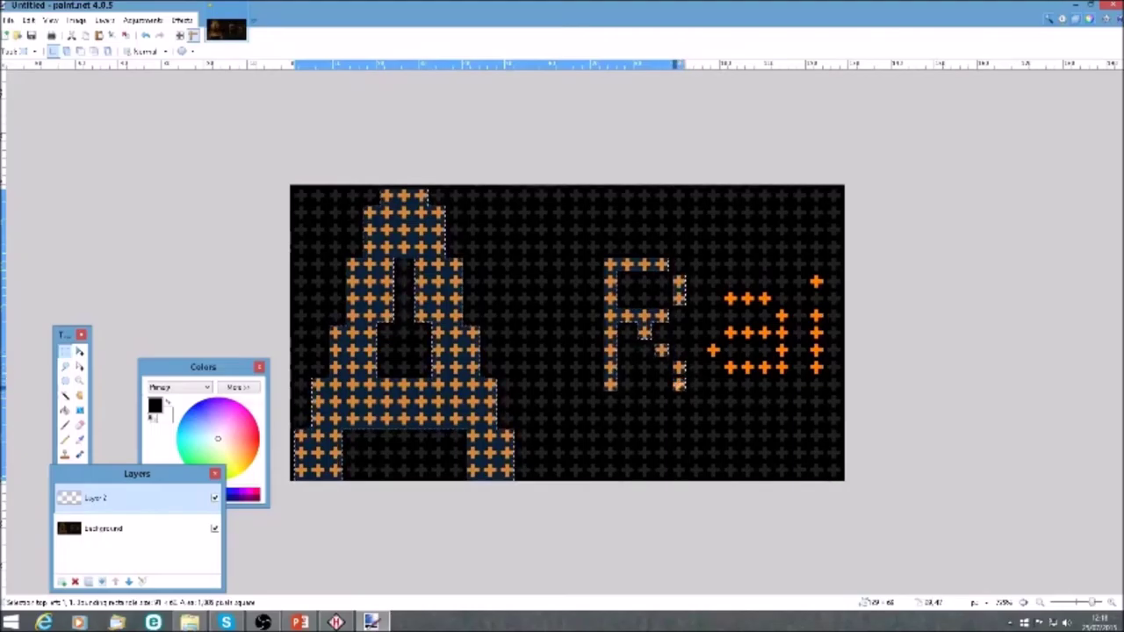
mouse_move(729, 295)
mouse_down()
mouse_move(781, 314)
mouse_move(788, 369)
mouse_up()
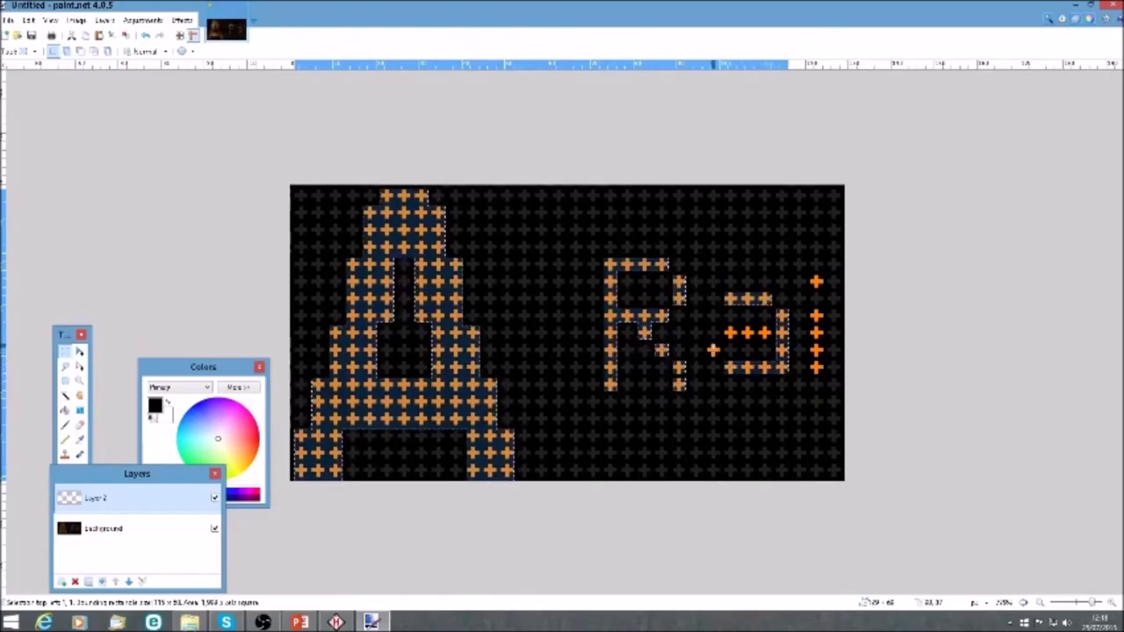
drag(810, 275, 820, 286)
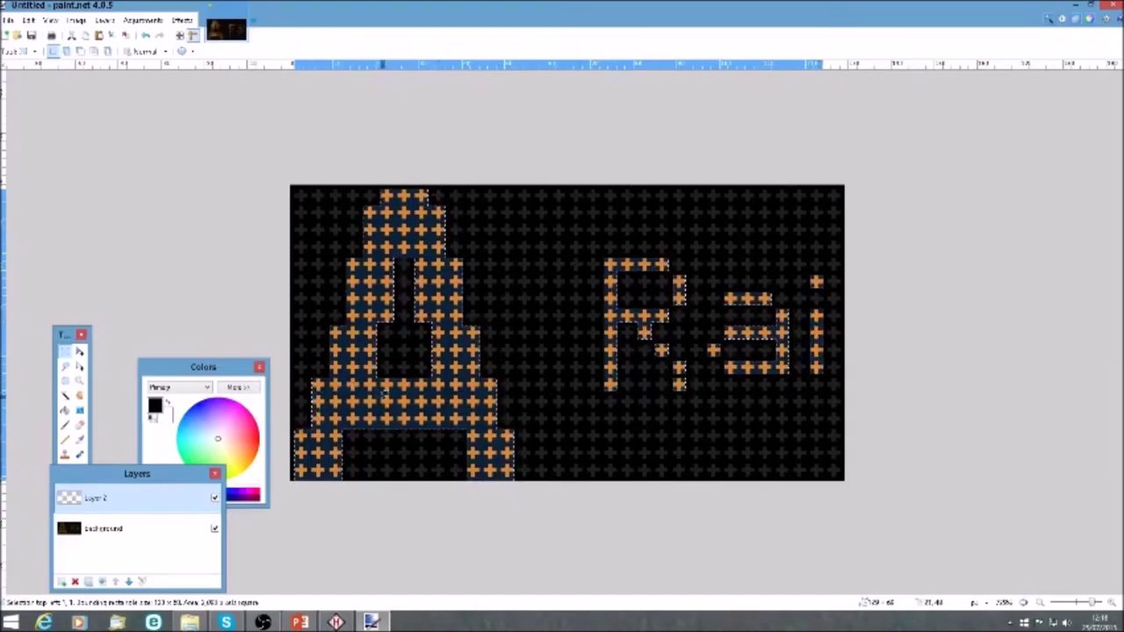
Sample the LED orange from the Background layer and paint the selected letters solid orange on Layer 2 with a large brush
key(k)
key(alt+Page_Down)
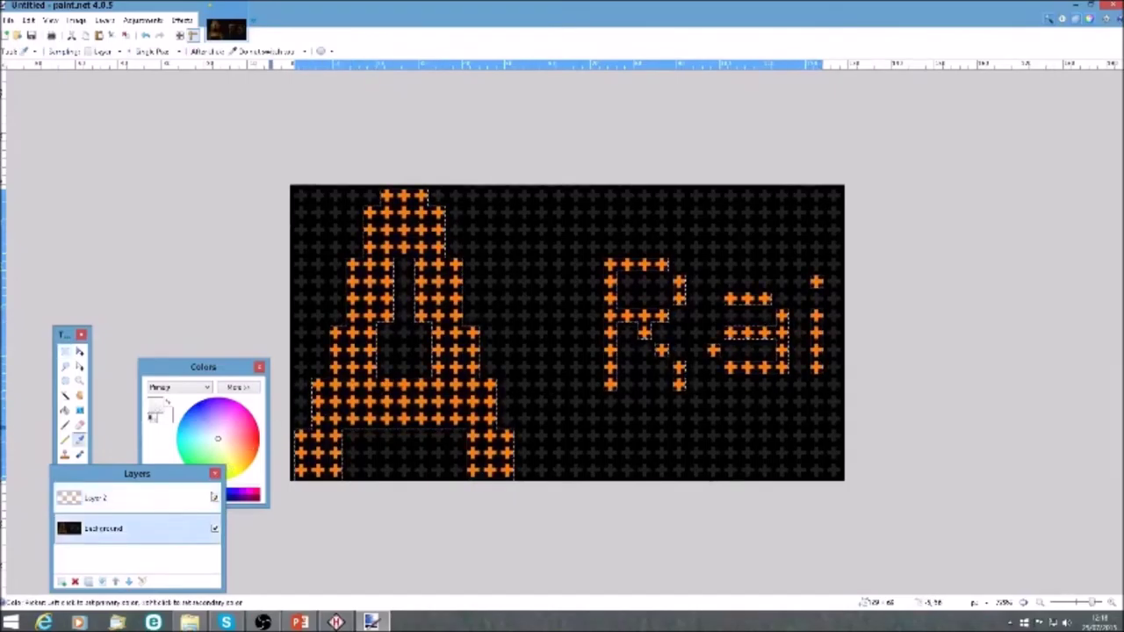
click(371, 381)
click(192, 490)
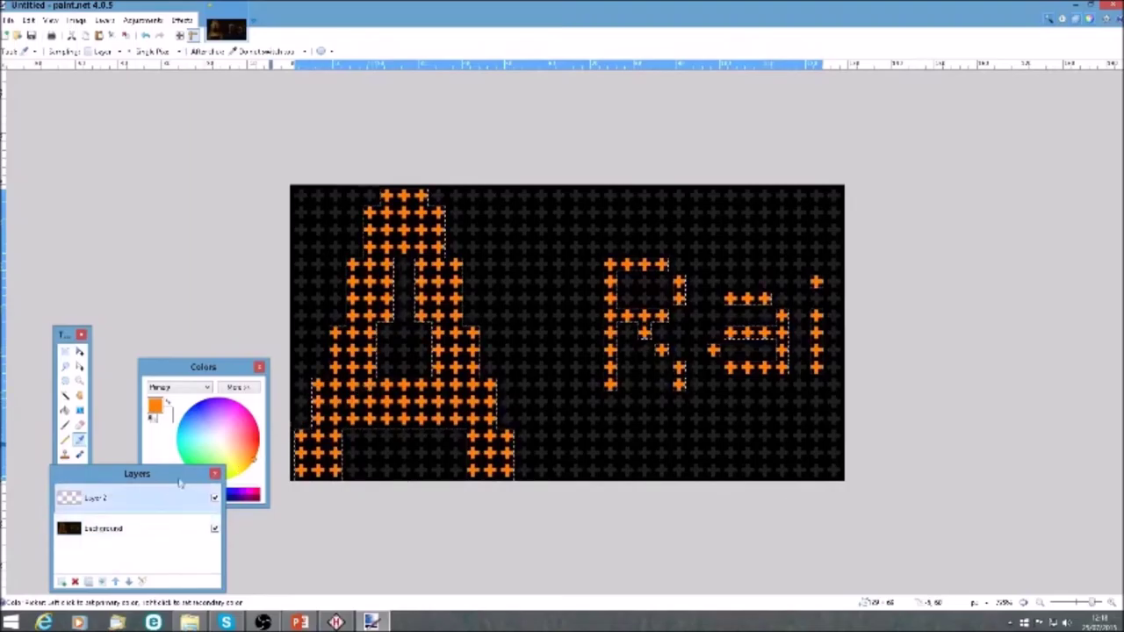
key(b)
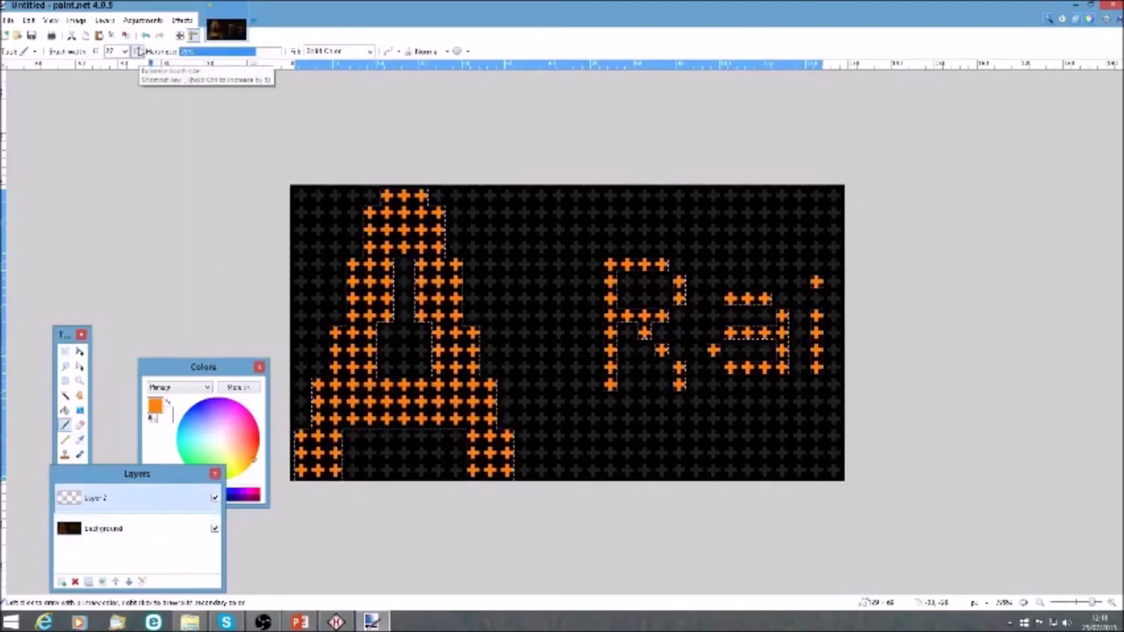
mouse_move(237, 203)
mouse_down()
mouse_move(635, 325)
mouse_move(539, 402)
mouse_up()
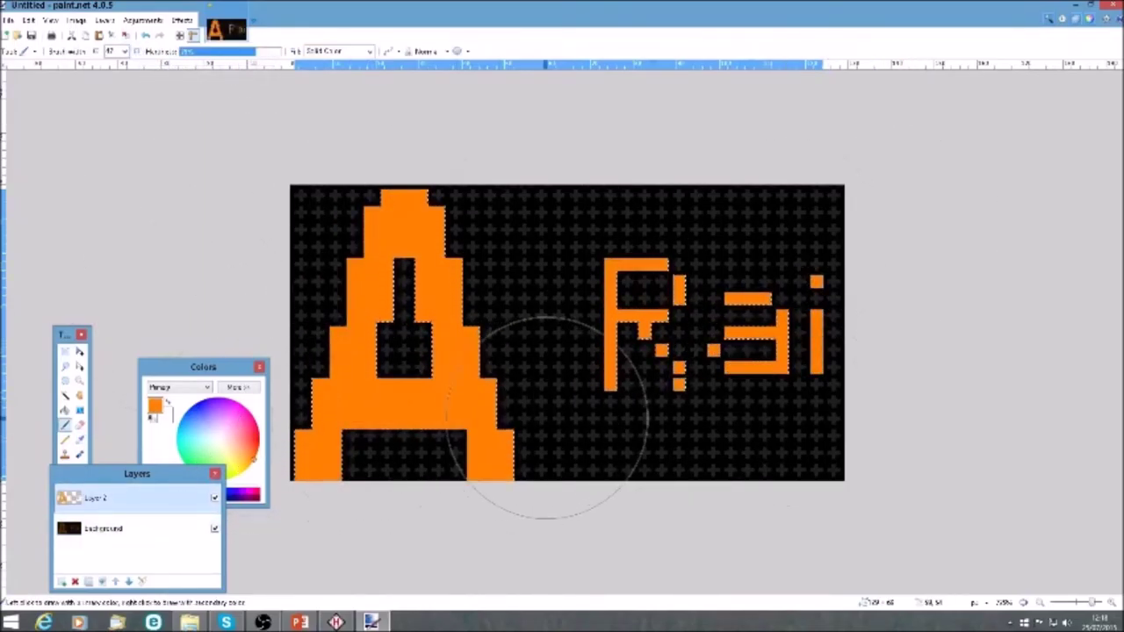
Select the missing LED in the lower leg of the letter R, paint it solid orange on Layer 2, and clear the selection
key(s)
mouse_move(675, 371)
mouse_down()
mouse_move(684, 388)
mouse_move(615, 377)
mouse_up()
click(674, 372)
key(b)
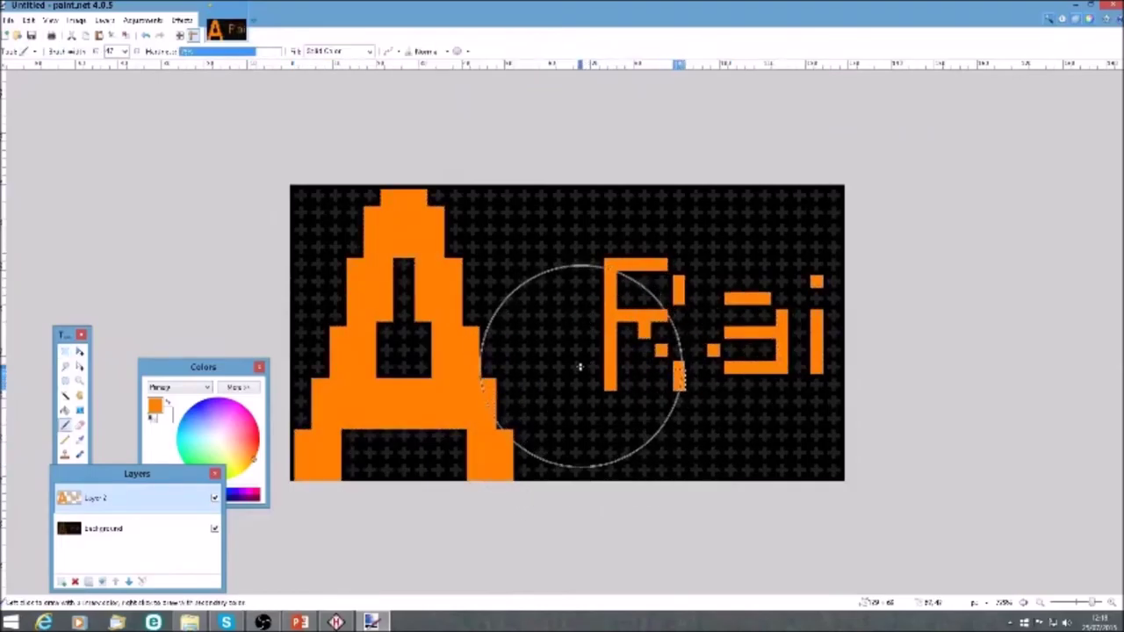
key(s)
click(586, 387)
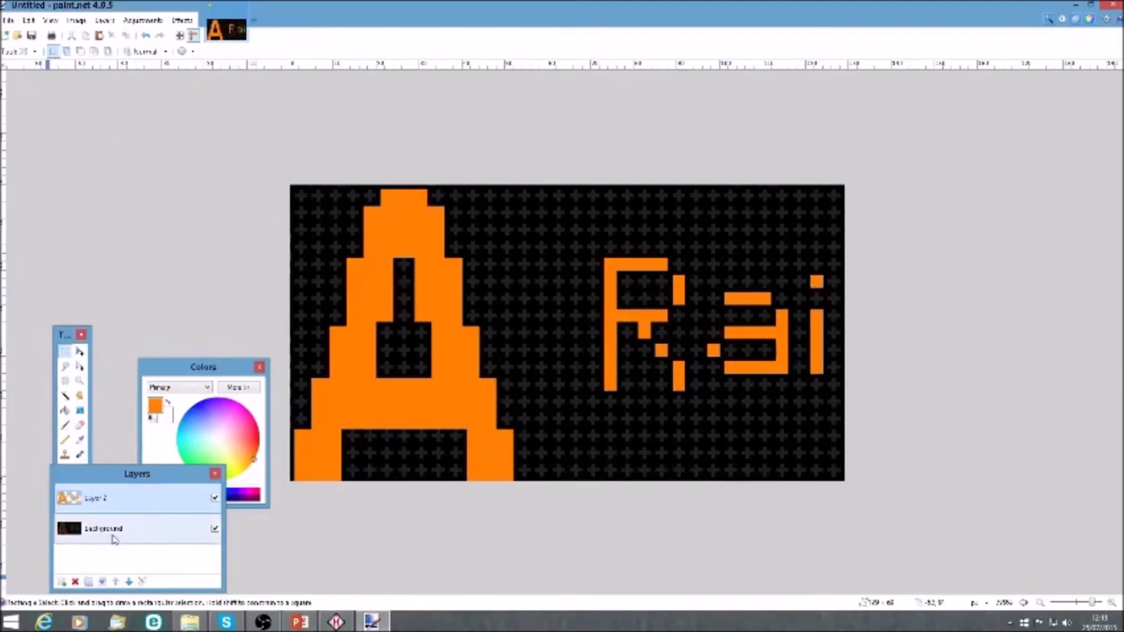
Copy the bus drawing picture from the PowerPoint slide and paste it into a new paint.net image
click(300, 623)
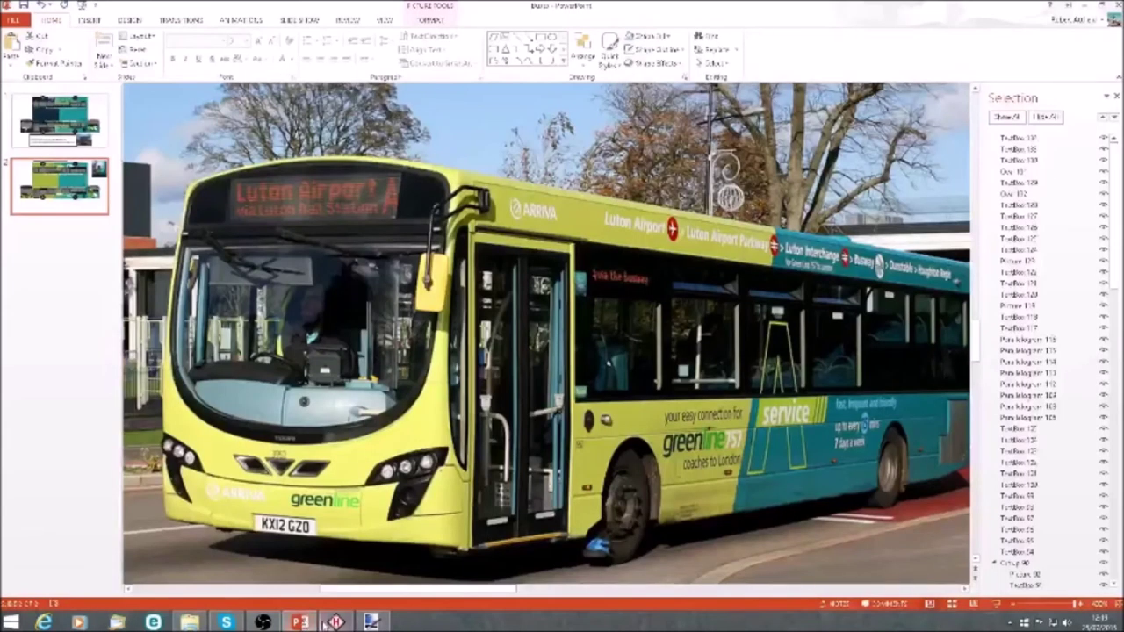
scroll(539, 410, down, 12)
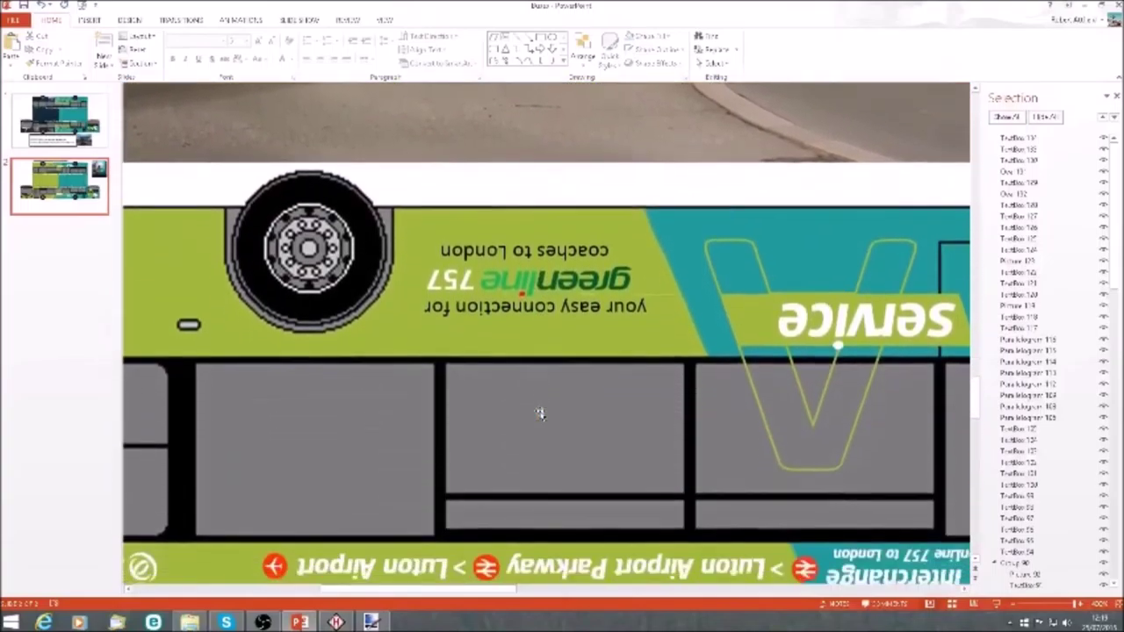
scroll(528, 418, down, 6)
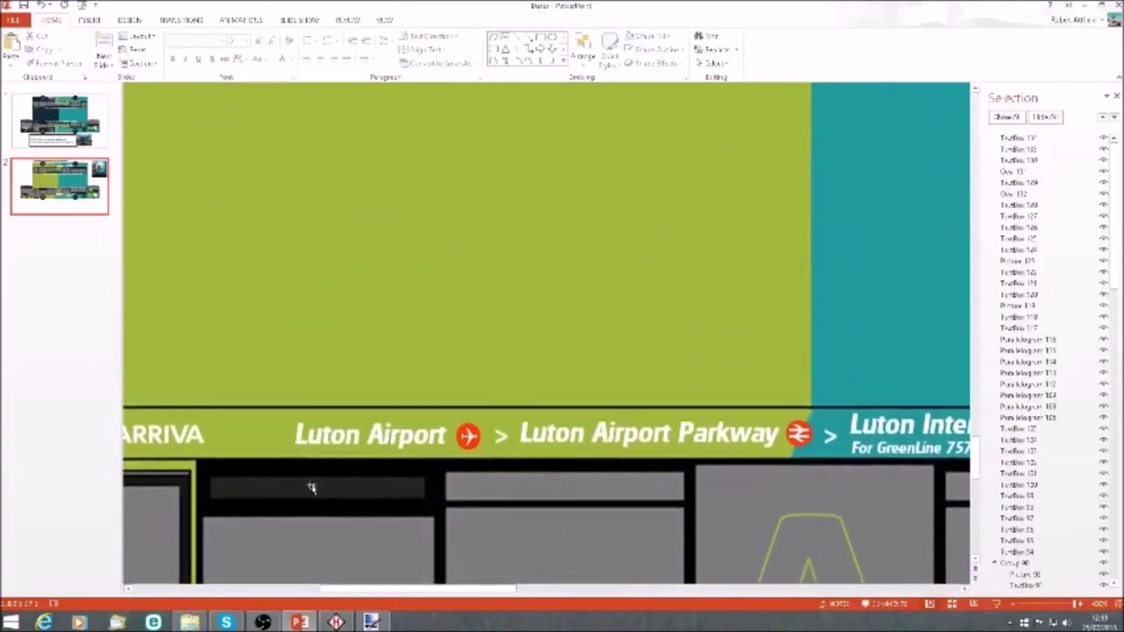
click(302, 488)
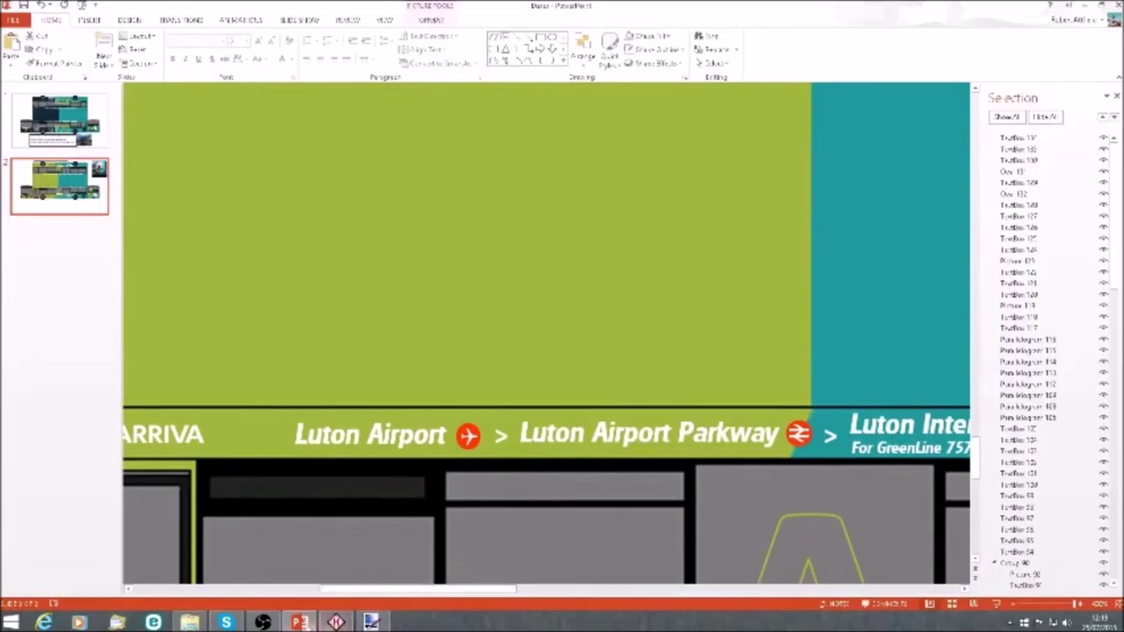
click(372, 623)
key(ctrl+n)
key(Return)
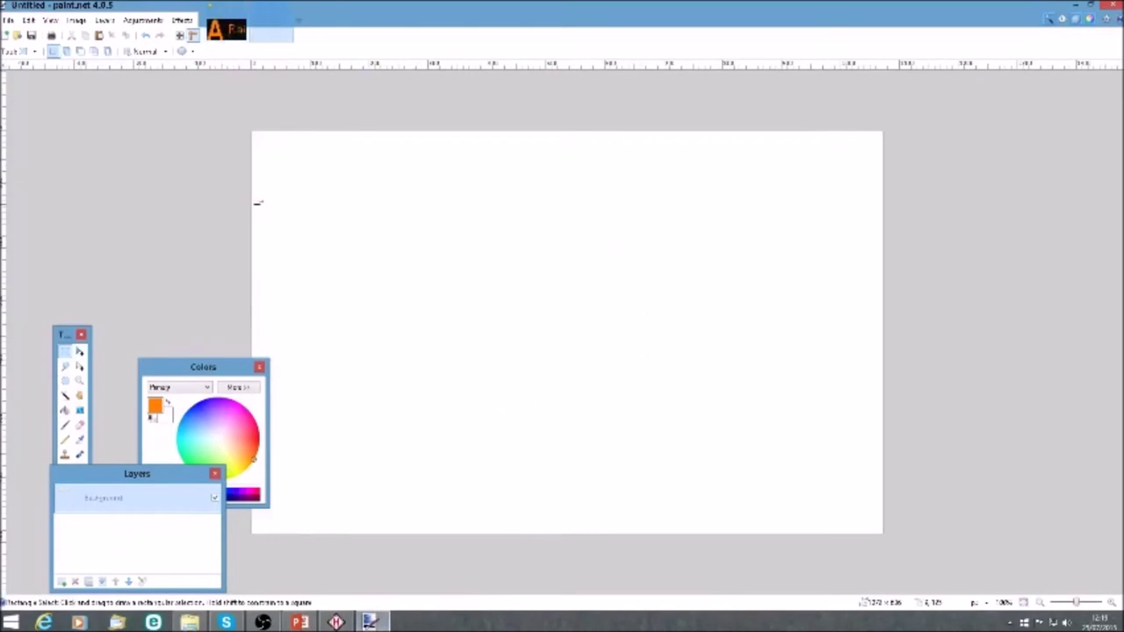
key(ctrl+v)
Sample the dark grey of the bus's side display as the secondary colour and close the pasted drawing without saving
key(k)
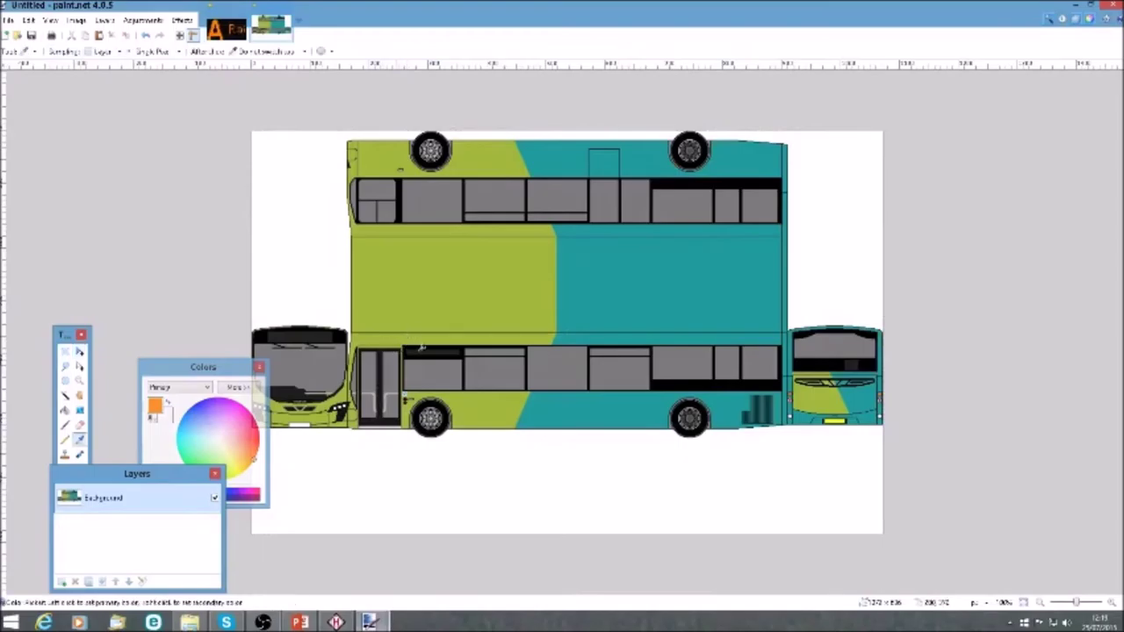
right_click(425, 349)
click(287, 18)
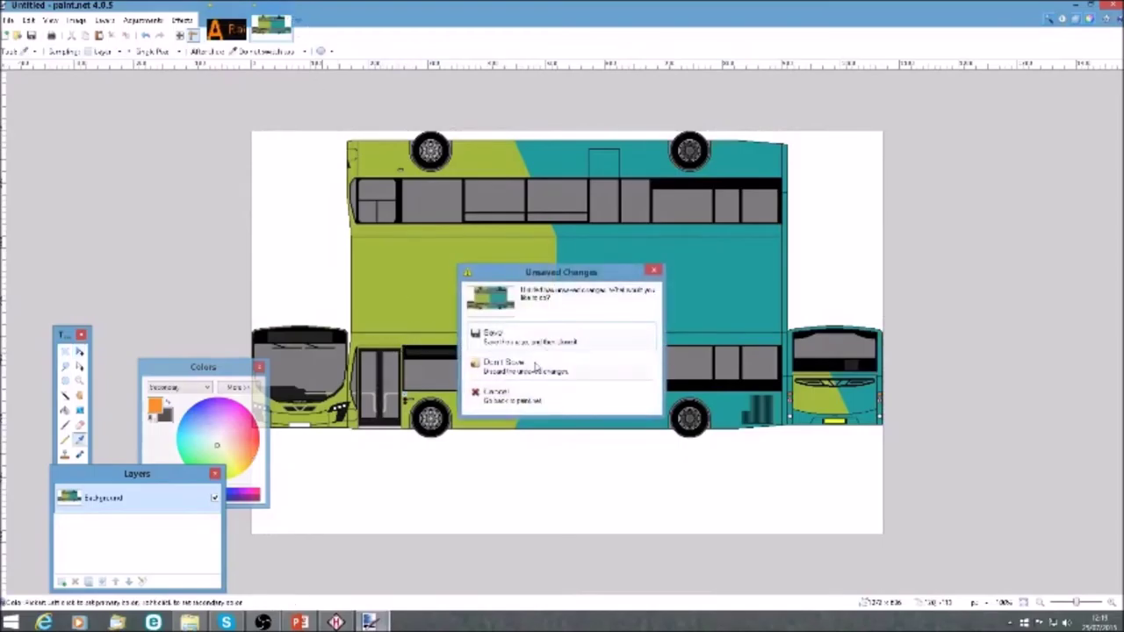
click(527, 368)
Open Front.BMP and Side.BMP together from the "Luton Airport via Luton Rail Station" folder under Displays, A
click(16, 36)
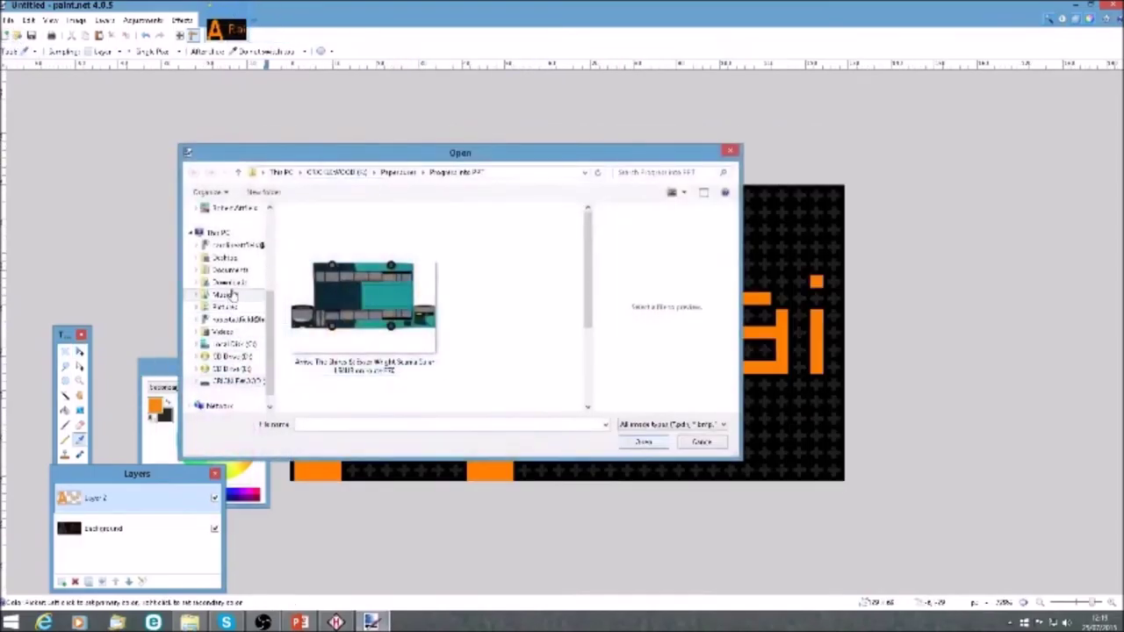
click(239, 382)
double_click(317, 238)
double_click(323, 239)
double_click(309, 226)
double_click(317, 226)
click(308, 227)
ctrl+click(321, 239)
key(Return)
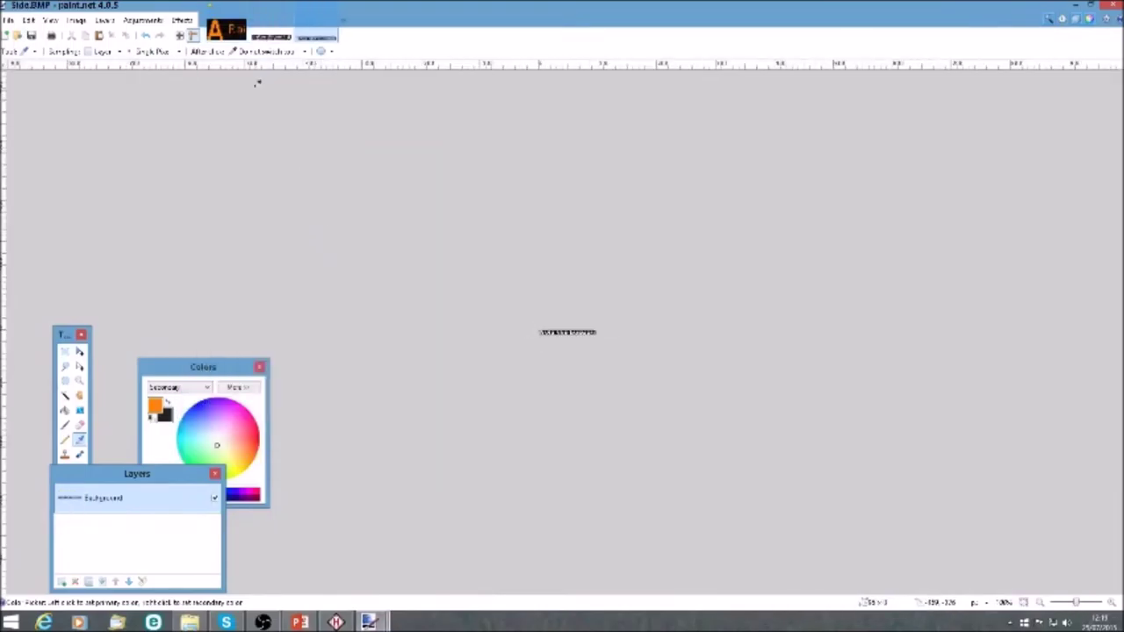
Paint the whole Background layer of the "A Rai" display in the sampled dark grey, then clear the selection
click(166, 530)
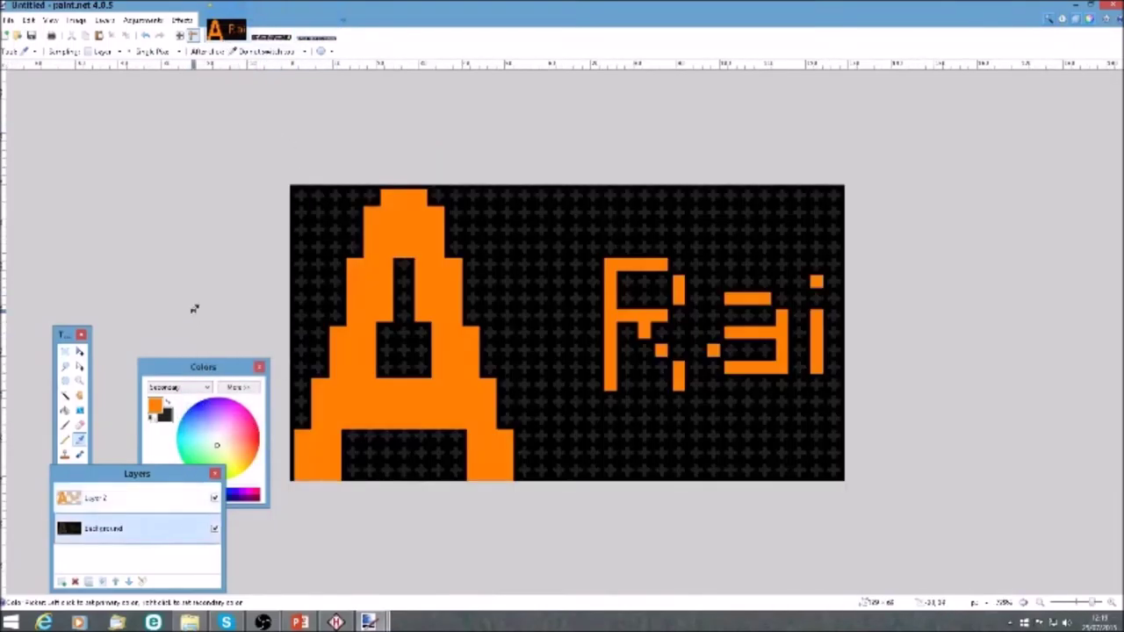
key(s)
mouse_move(290, 160)
mouse_down()
mouse_move(931, 535)
mouse_move(700, 392)
mouse_move(849, 225)
mouse_up()
key(b)
key(ctrl+d)
key(s)
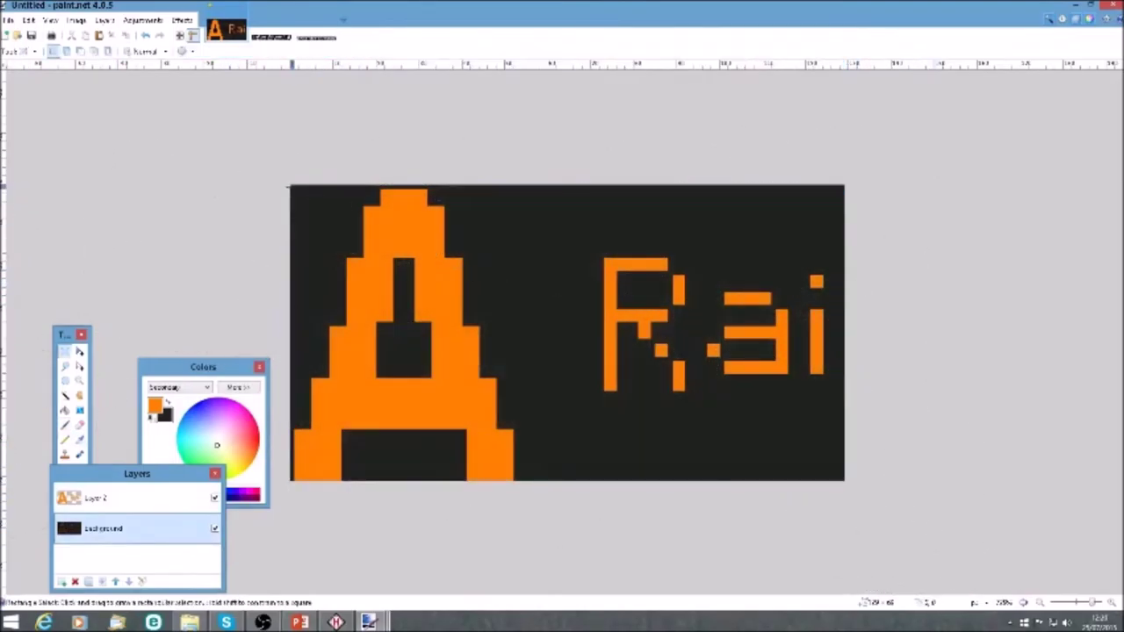
Resize the "A Rai" display to 32 pixels wide, keeping its aspect ratio
click(53, 19)
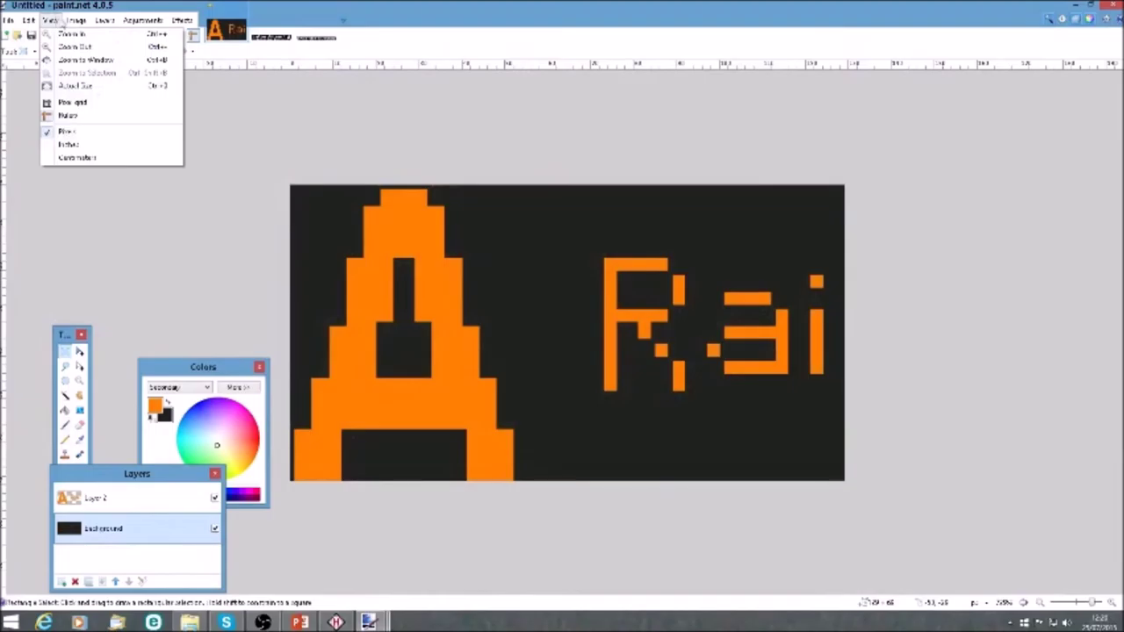
mouse_move(76, 19)
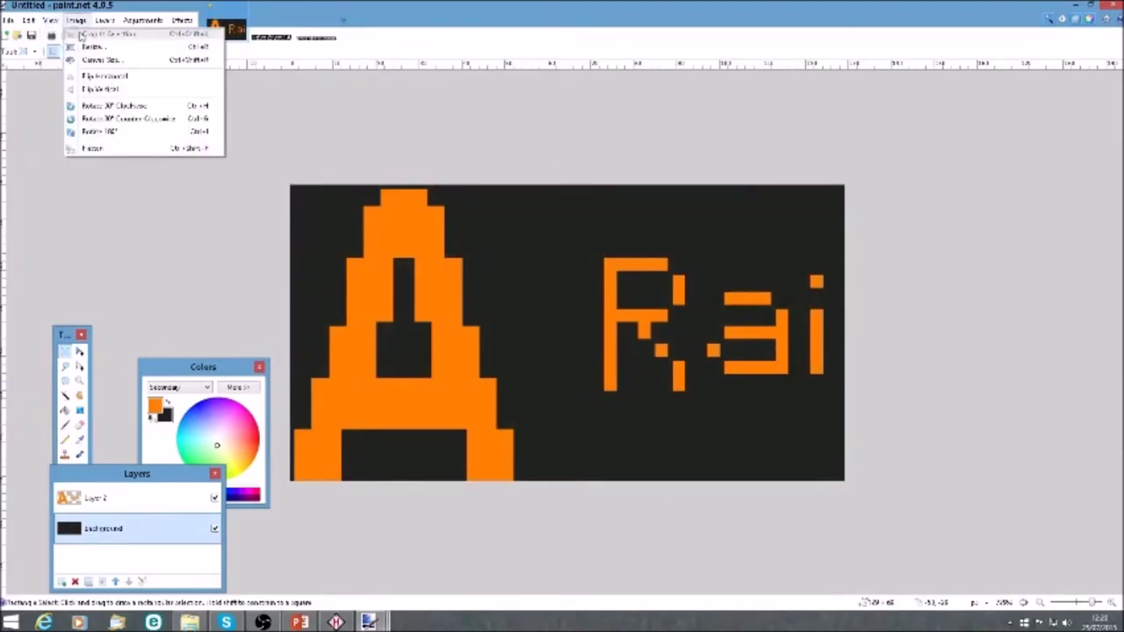
click(88, 47)
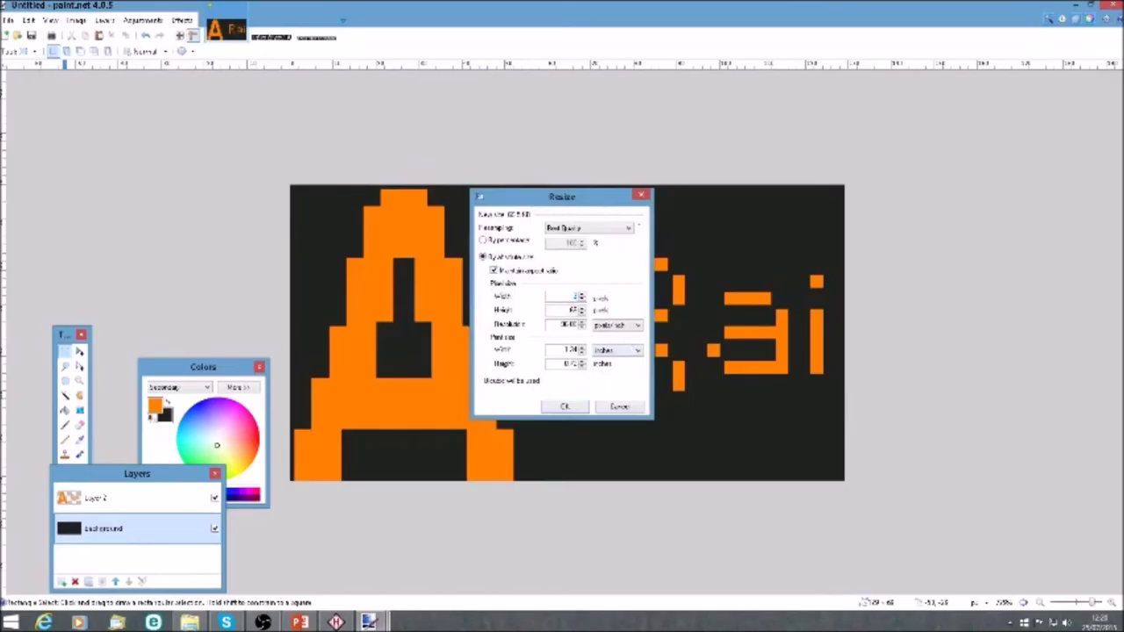
key(Return)
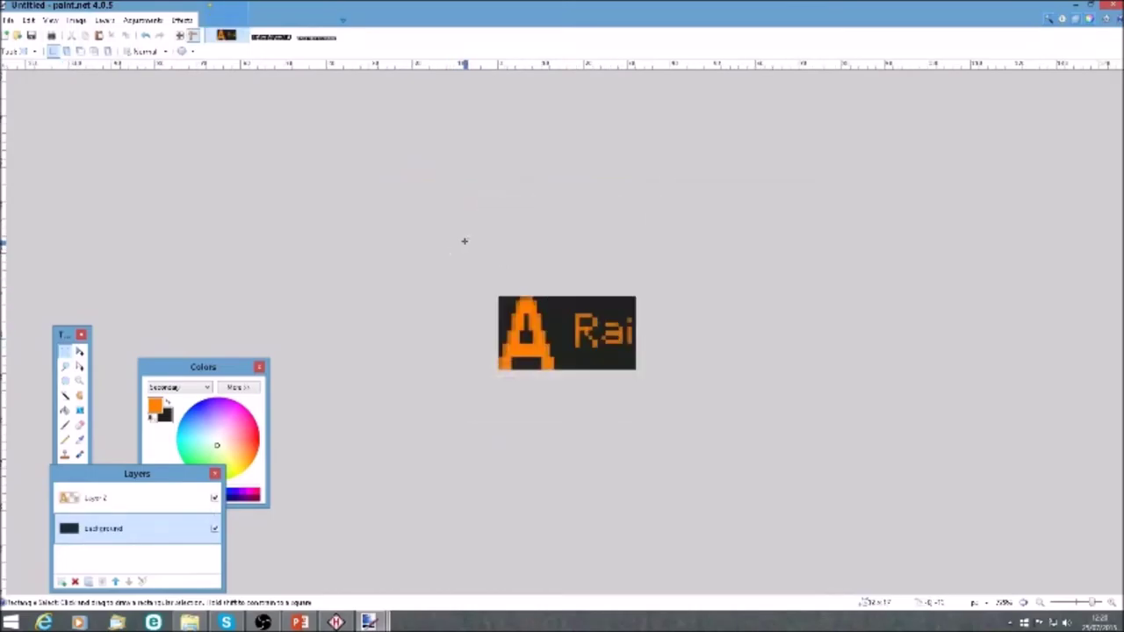
Save the resized display as a BMP named "Rear" in the Luton Airport via Luton Rail Station folder
click(9, 19)
click(35, 116)
click(383, 414)
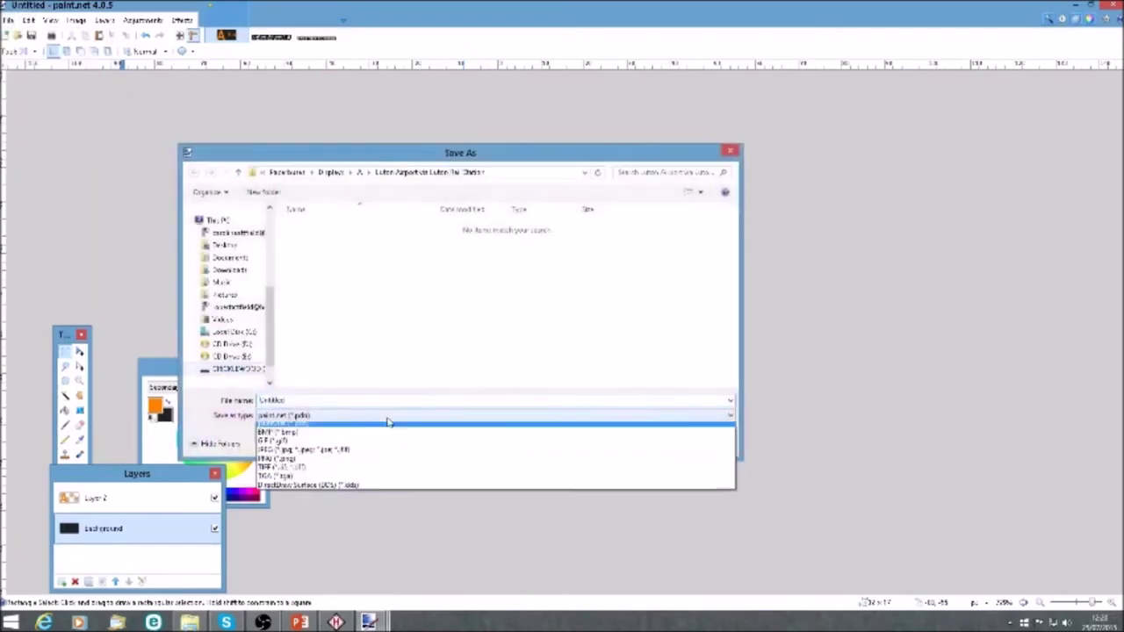
click(374, 437)
double_click(305, 401)
text(Back)
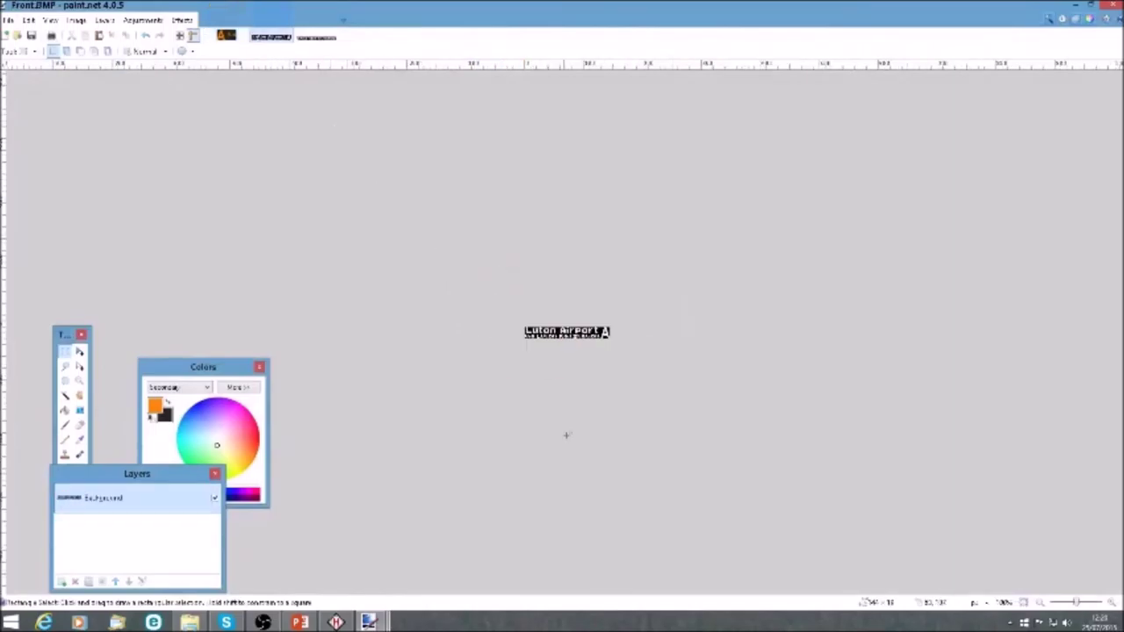
Select all the white letters of the Front.BMP display with the Magic Wand and paint them orange
scroll(566, 433, up, 10)
scroll(547, 360, down, 2)
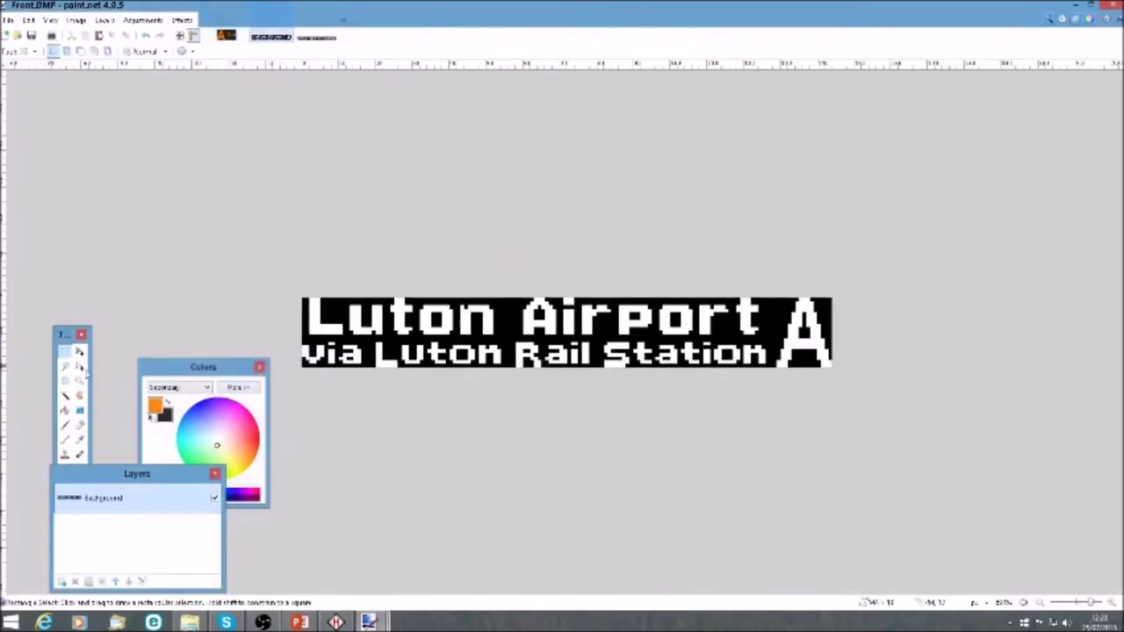
click(65, 396)
click(315, 318)
ctrl+click(355, 320)
ctrl+click(401, 319)
ctrl+click(429, 319)
drag(444, 324, 814, 352)
ctrl+click(694, 352)
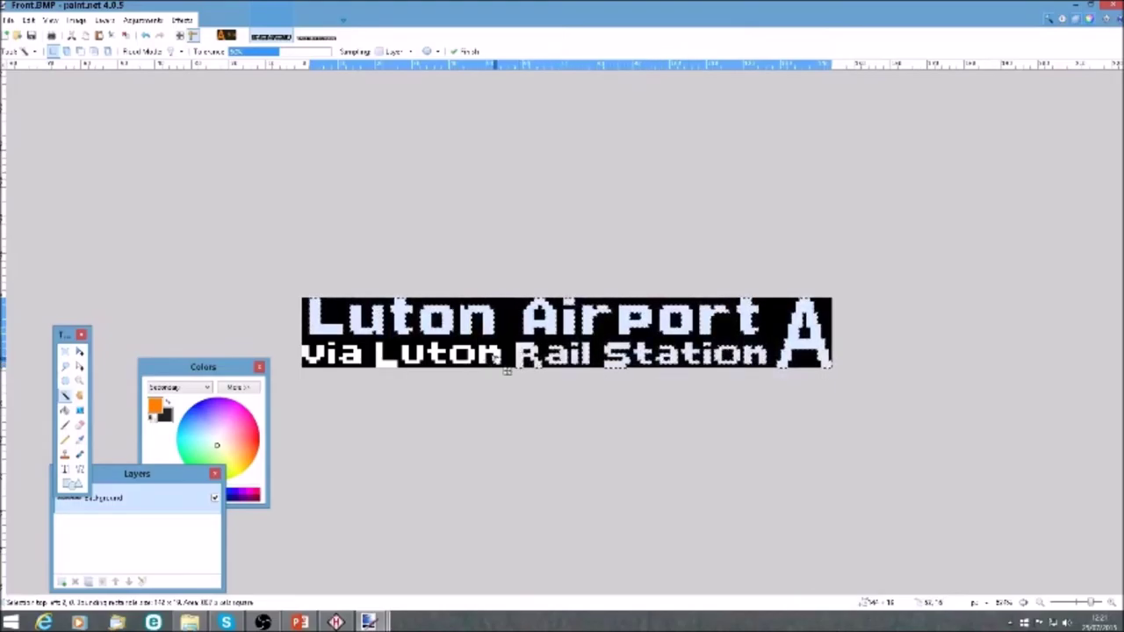
drag(444, 371, 346, 371)
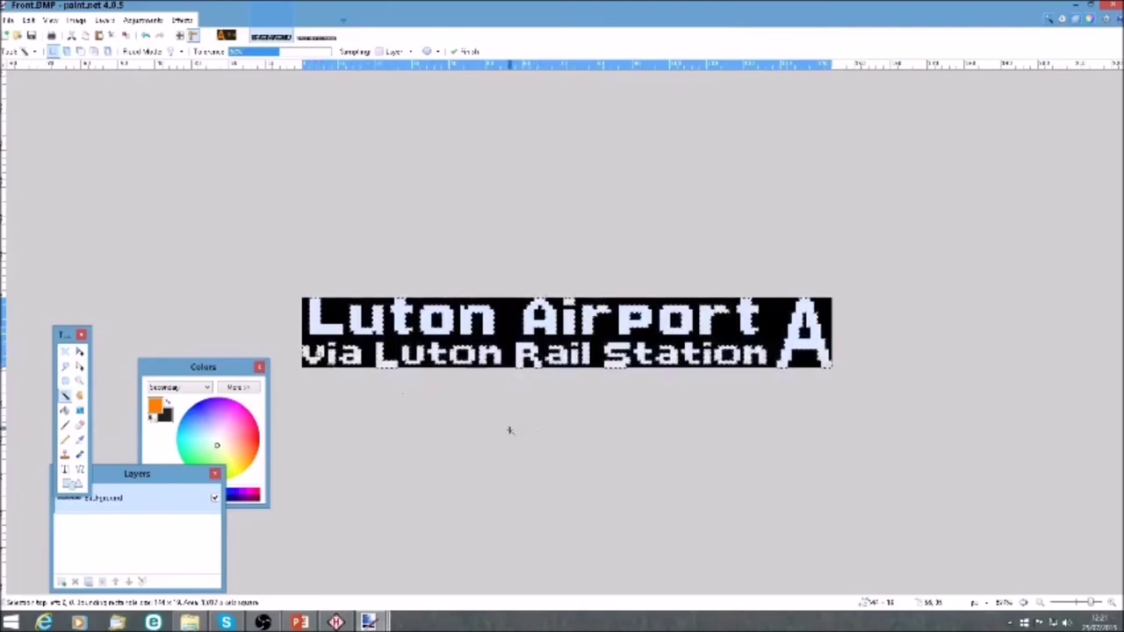
key(b)
drag(276, 346, 752, 307)
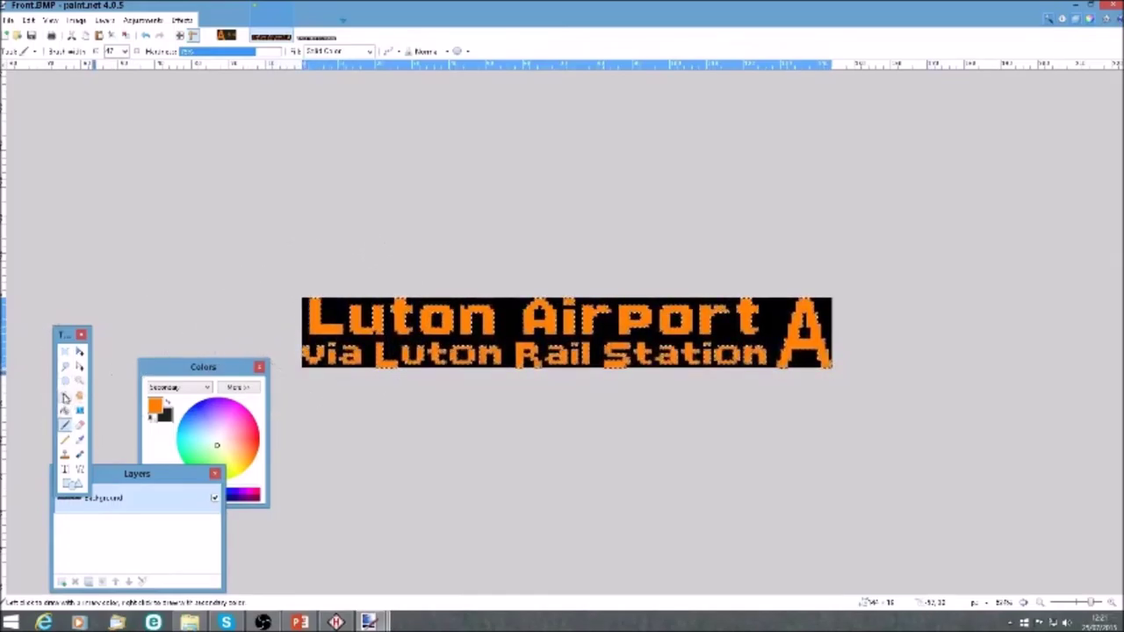
Select the black background of the front display, including the areas enclosed by letters, and paint it dark grey
click(64, 396)
click(341, 319)
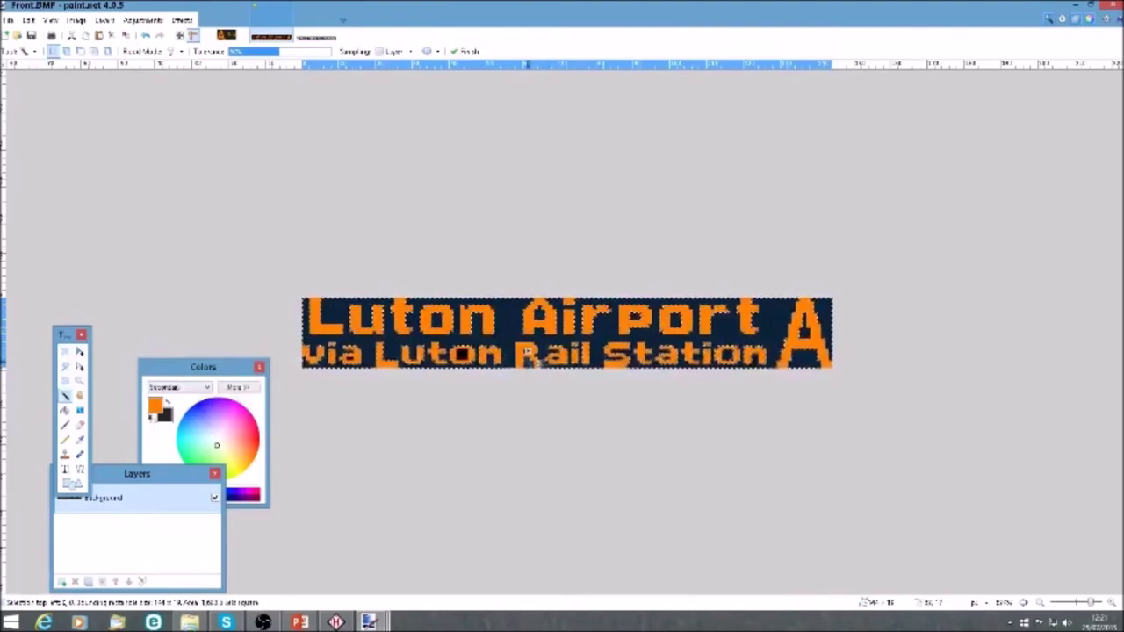
scroll(473, 371, up, 3)
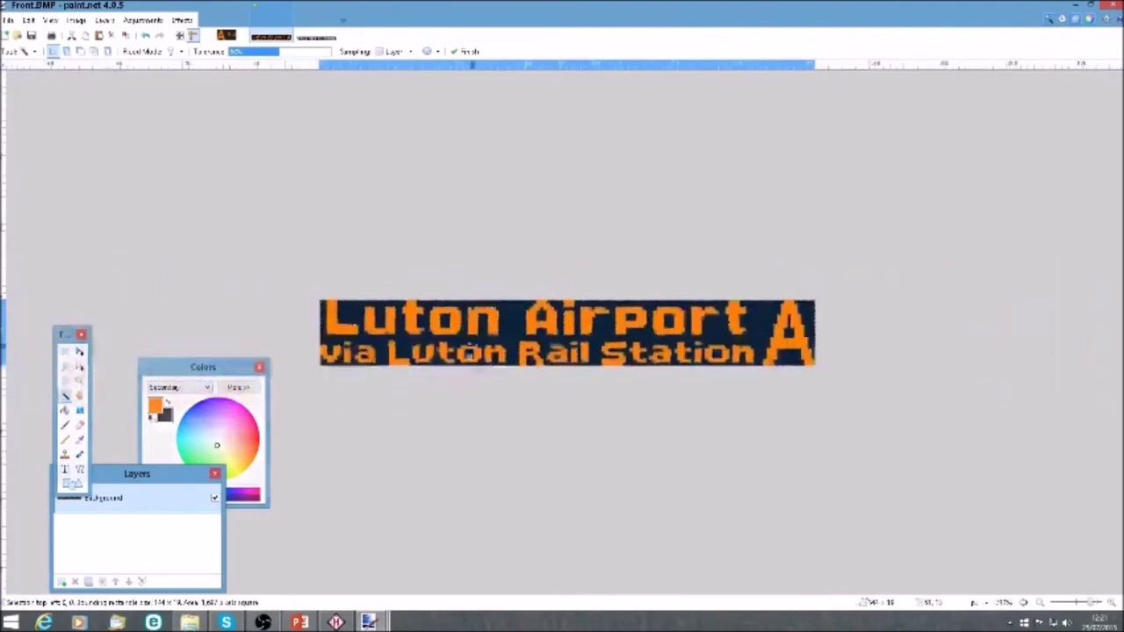
scroll(375, 394, up, 2)
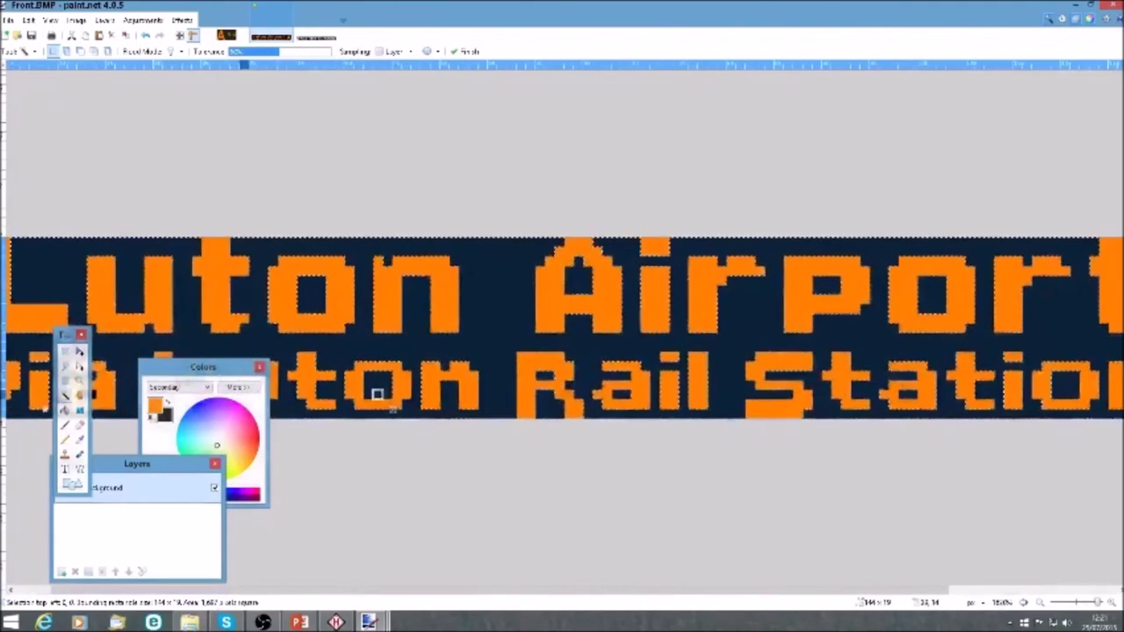
scroll(376, 395, down, 5)
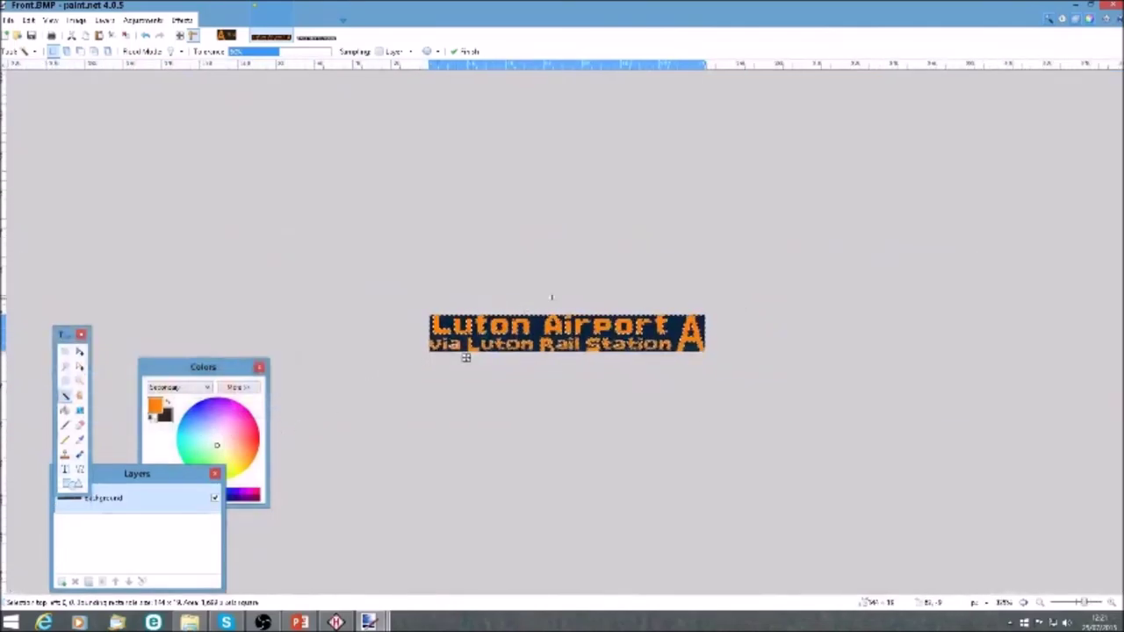
key(b)
key(s)
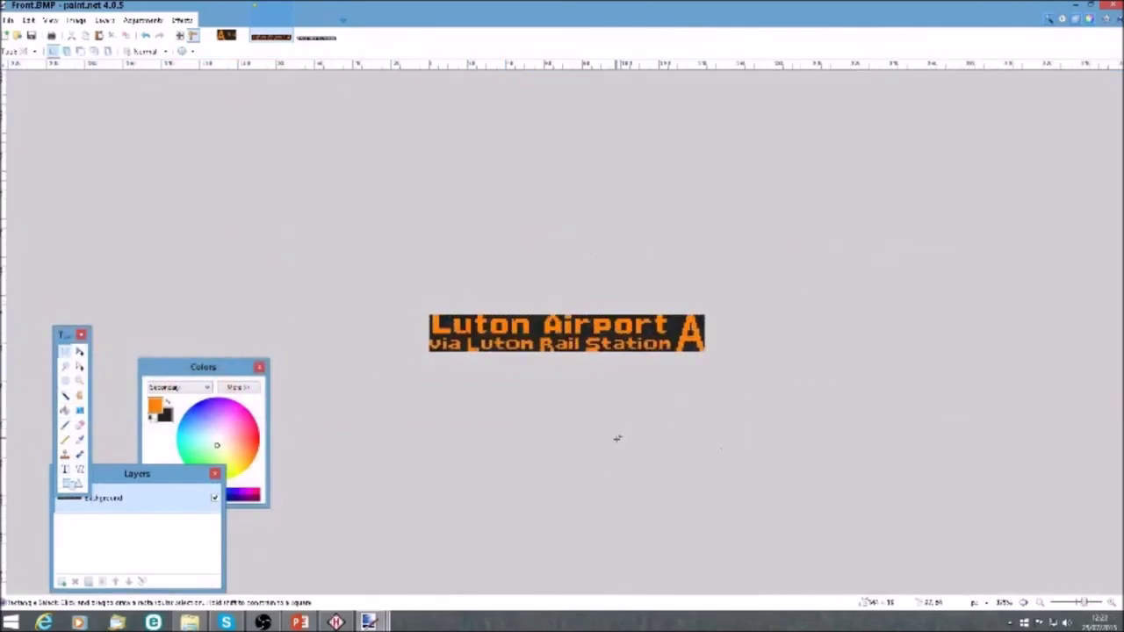
Save the recoloured front display as a bitmap over the existing Front file
scroll(552, 349, up, 2)
key(ctrl+a)
click(11, 19)
click(35, 105)
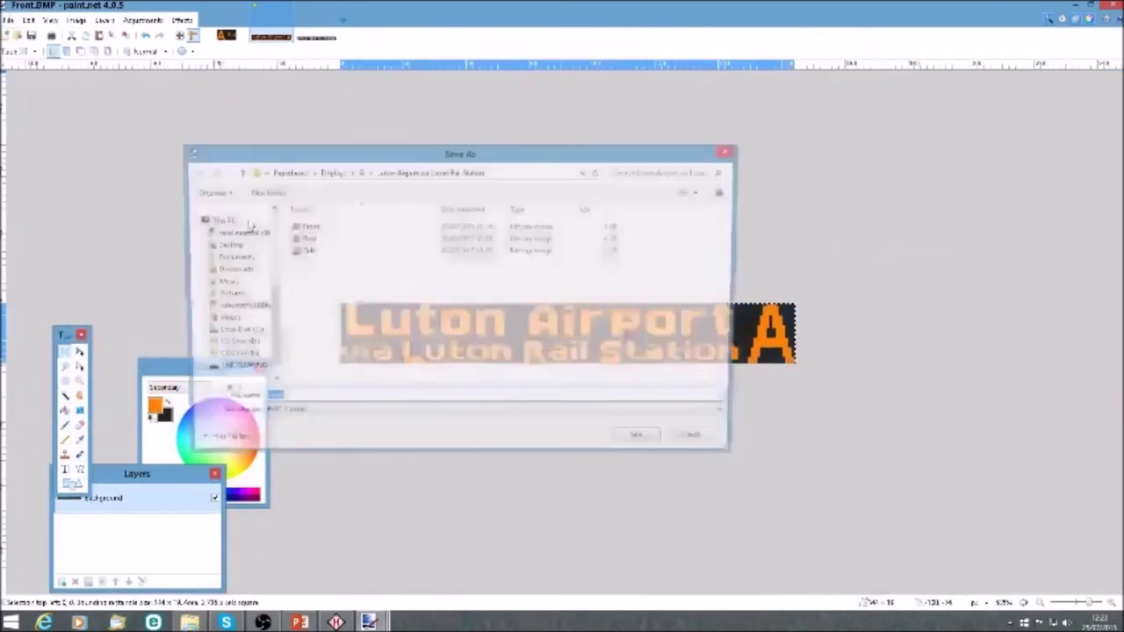
click(633, 443)
click(596, 315)
key(Return)
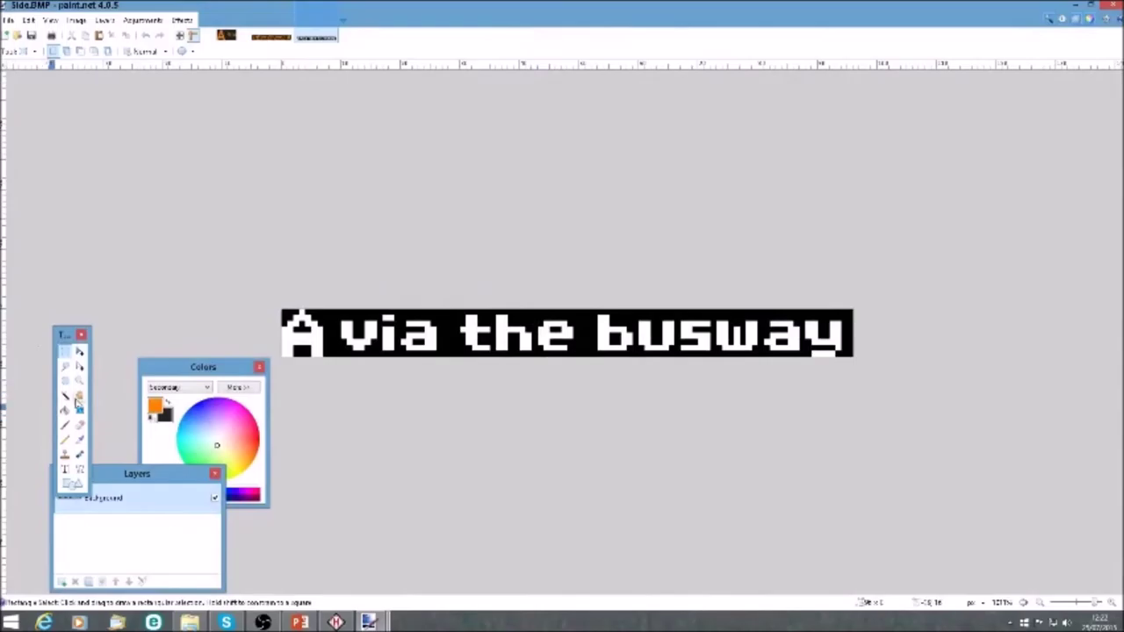
Select the black background of the Side.BMP display with the Magic Wand and paint it dark grey
click(65, 396)
click(340, 332)
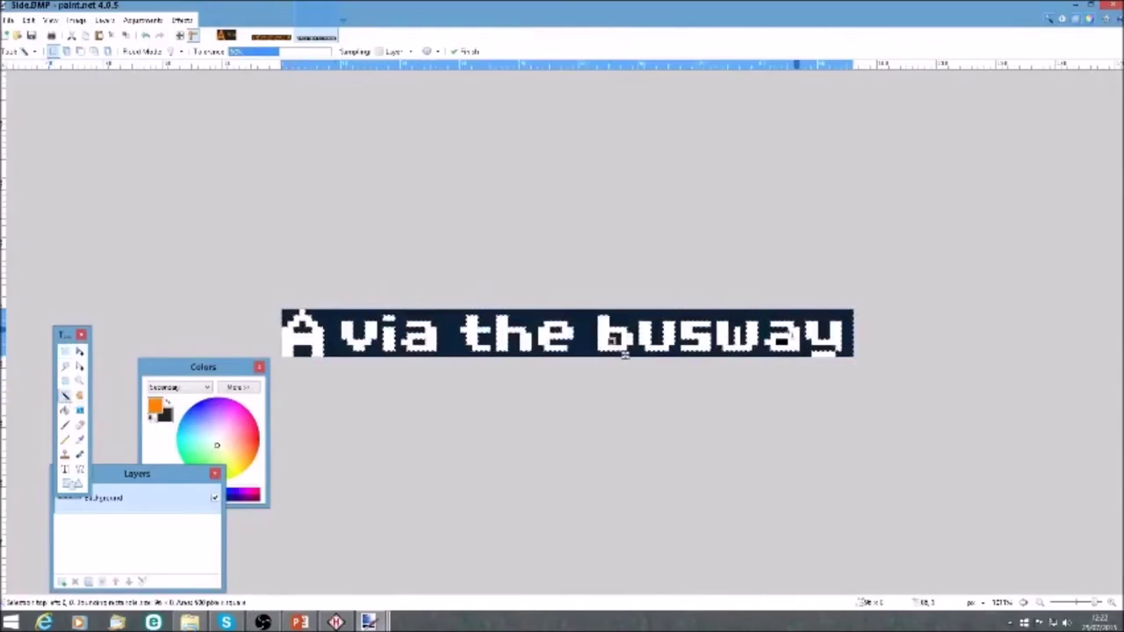
key(b)
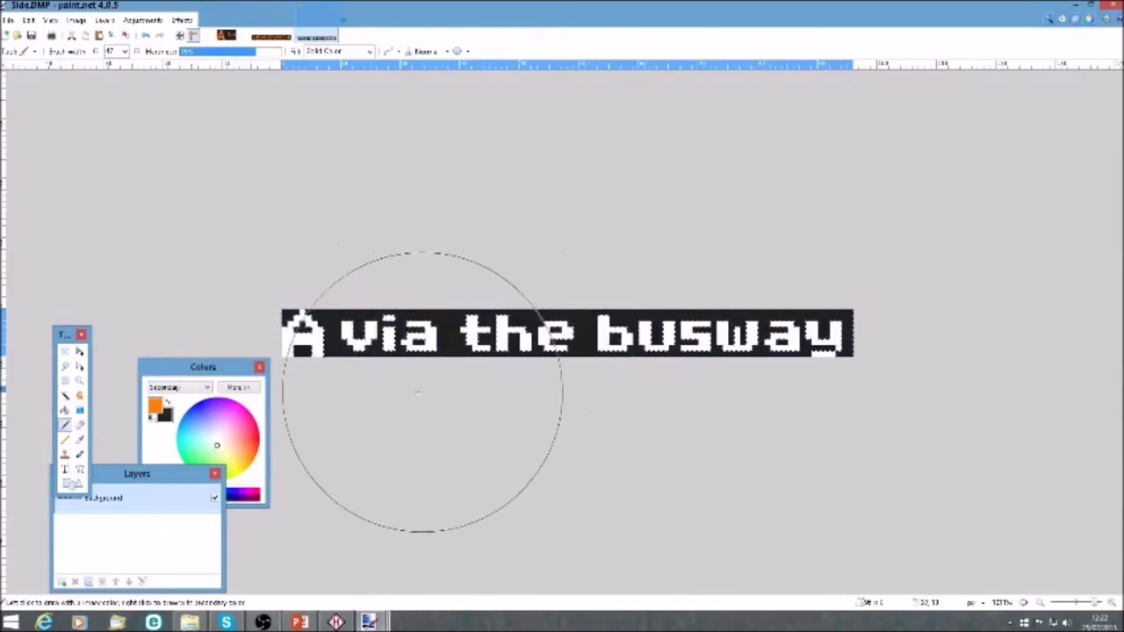
Build a combined Magic Wand selection of all the white letters in "A via the busway"
click(65, 396)
click(292, 339)
ctrl+click(356, 341)
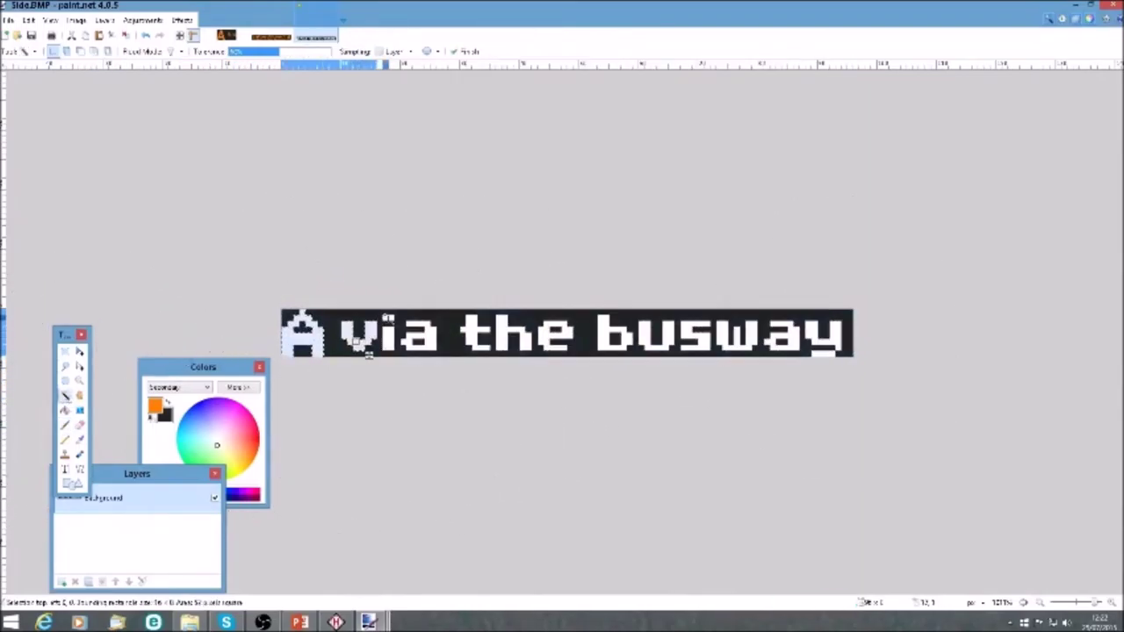
ctrl+click(427, 341)
ctrl+click(477, 341)
ctrl+click(501, 341)
ctrl+click(545, 340)
ctrl+click(601, 341)
ctrl+click(655, 341)
key(ctrl+z)
ctrl+click(671, 347)
ctrl+click(707, 341)
ctrl+click(745, 336)
ctrl+click(788, 344)
ctrl+click(815, 338)
ctrl+click(824, 354)
Paint the selected letters of the side display orange and clear the selection
key(b)
drag(827, 353, 378, 362)
key(s)
click(525, 475)
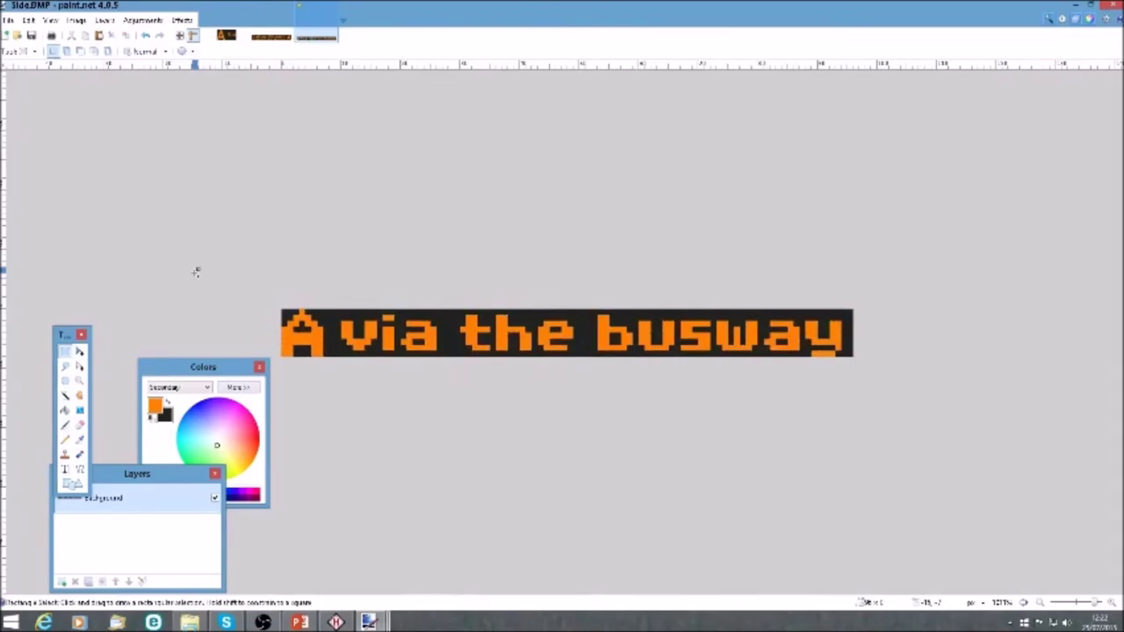
Save the recoloured side display as a bitmap over the existing Side file, keeping the auto-detected bit depth
click(8, 19)
click(17, 127)
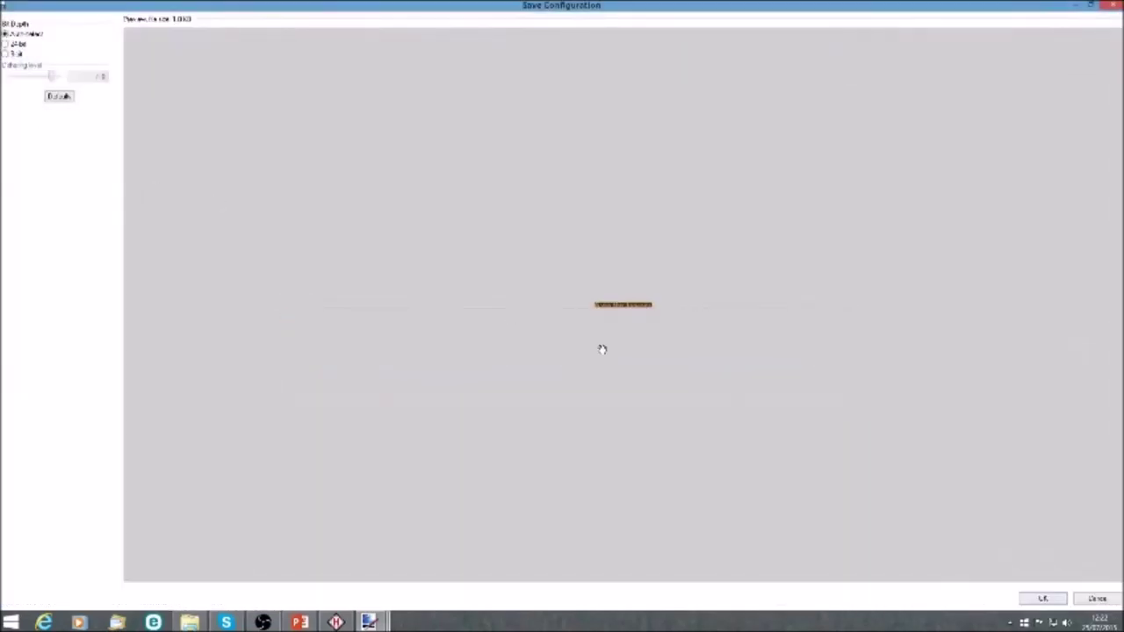
key(Return)
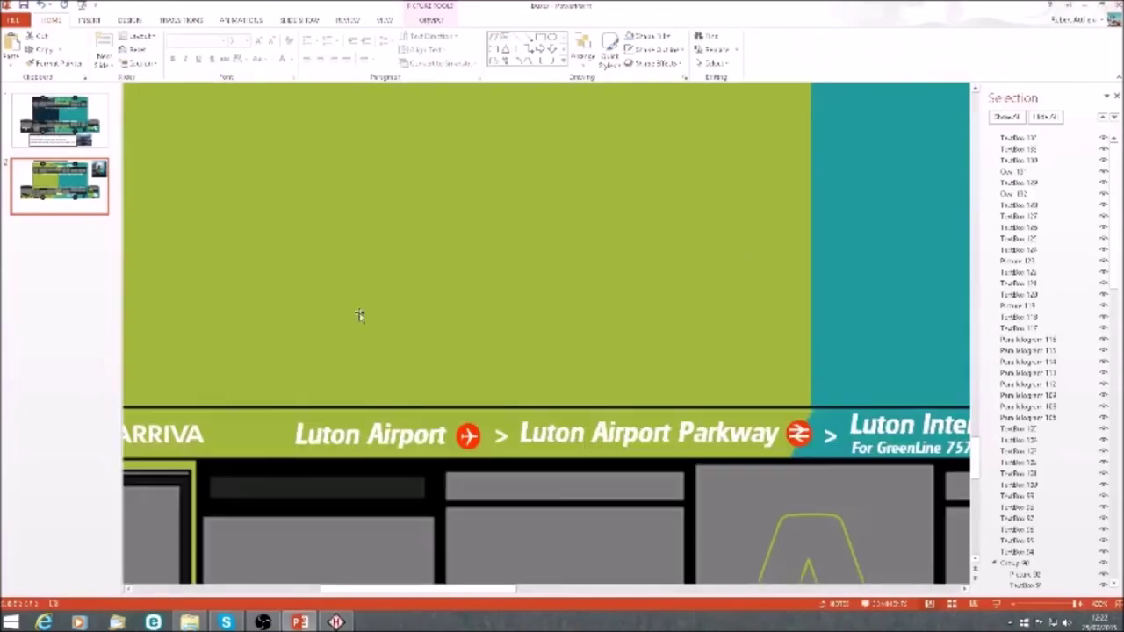
Select the Front, Rear and Side bitmaps in File Explorer and insert all three onto the bus slide in PowerPoint
click(189, 622)
double_click(301, 137)
double_click(302, 135)
double_click(303, 135)
drag(310, 192, 409, 130)
drag(307, 158, 818, 278)
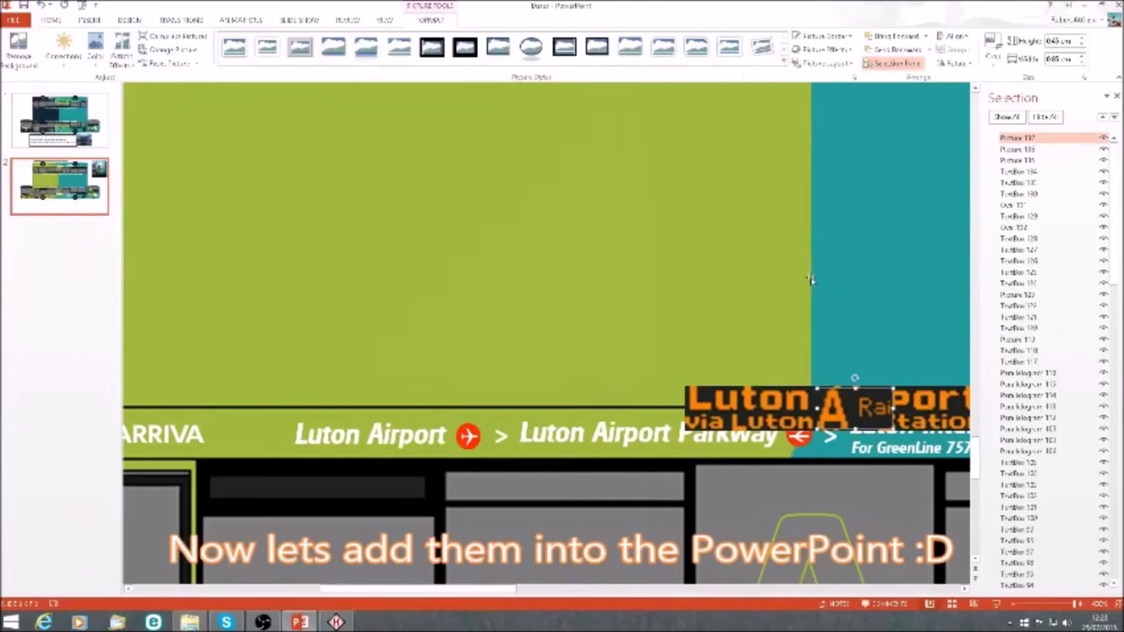
Move the "Luton Airport via Luton Rail Station" display onto the front of the bus and try to narrow it to fit
drag(727, 416, 292, 460)
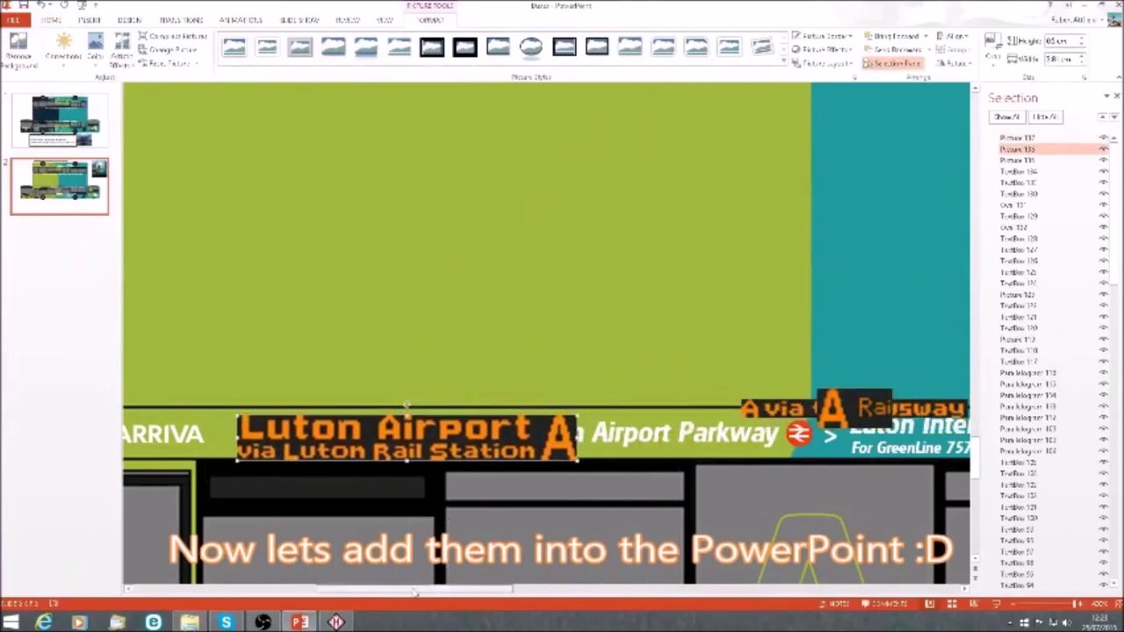
drag(428, 589, 314, 589)
drag(800, 417, 227, 422)
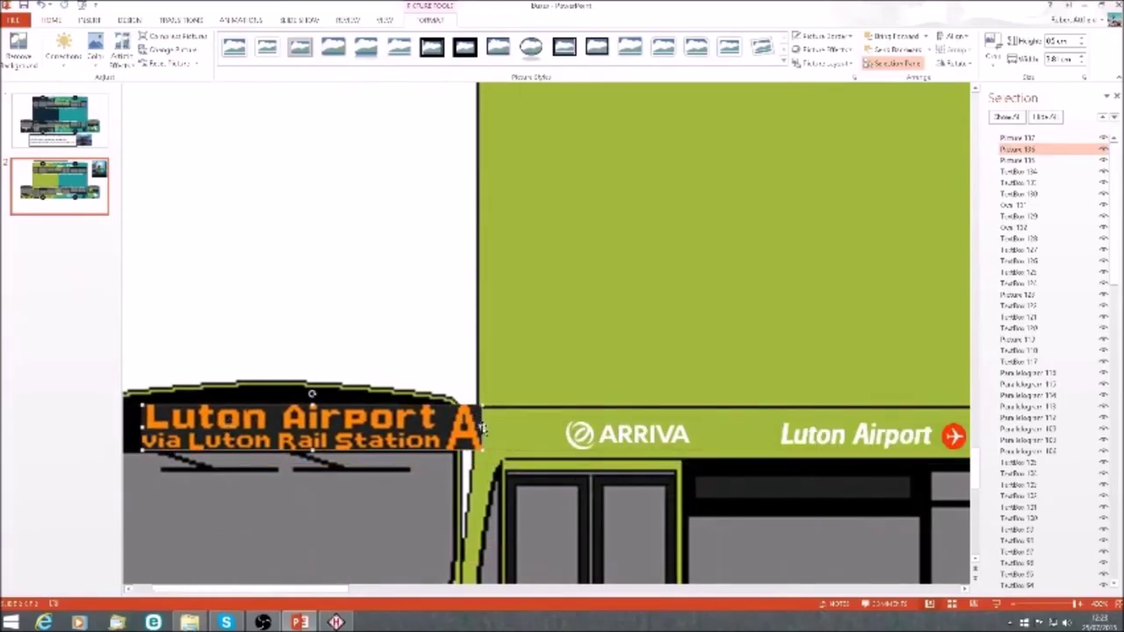
drag(482, 429, 431, 427)
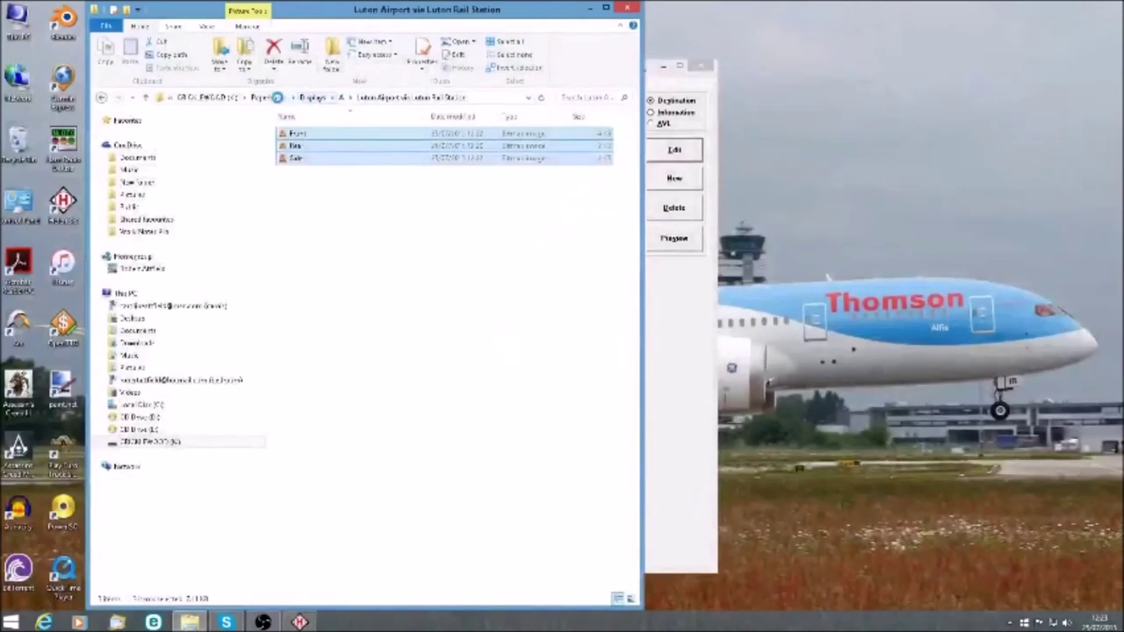
Switch to File Explorer and reopen the Buses presentation from the Progress folder inside Paperbuses
click(274, 97)
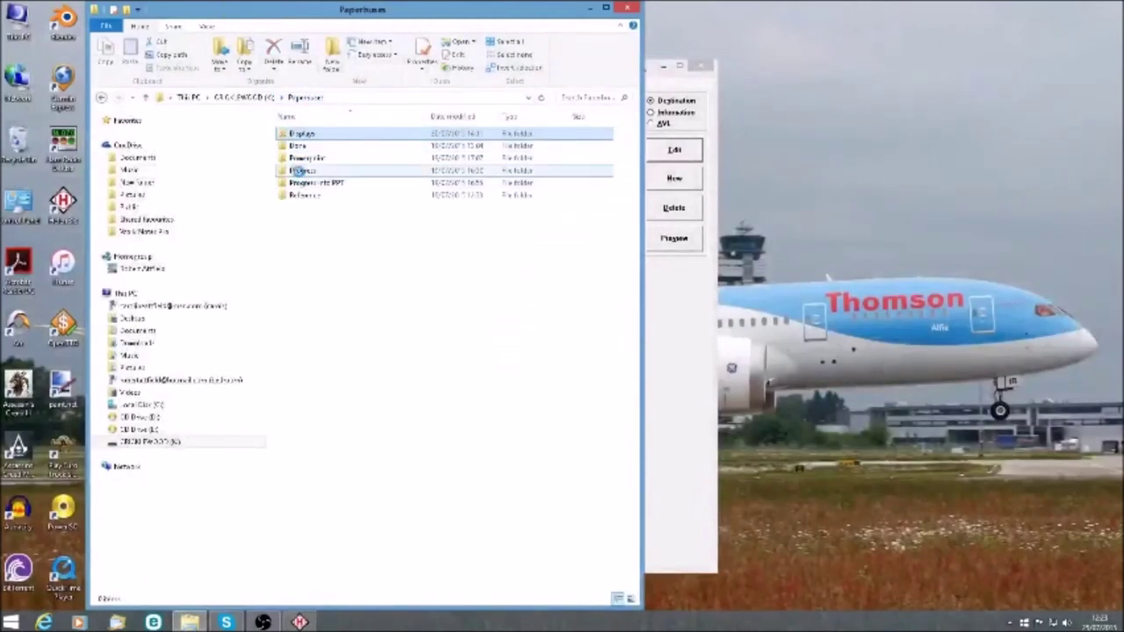
double_click(299, 170)
double_click(299, 133)
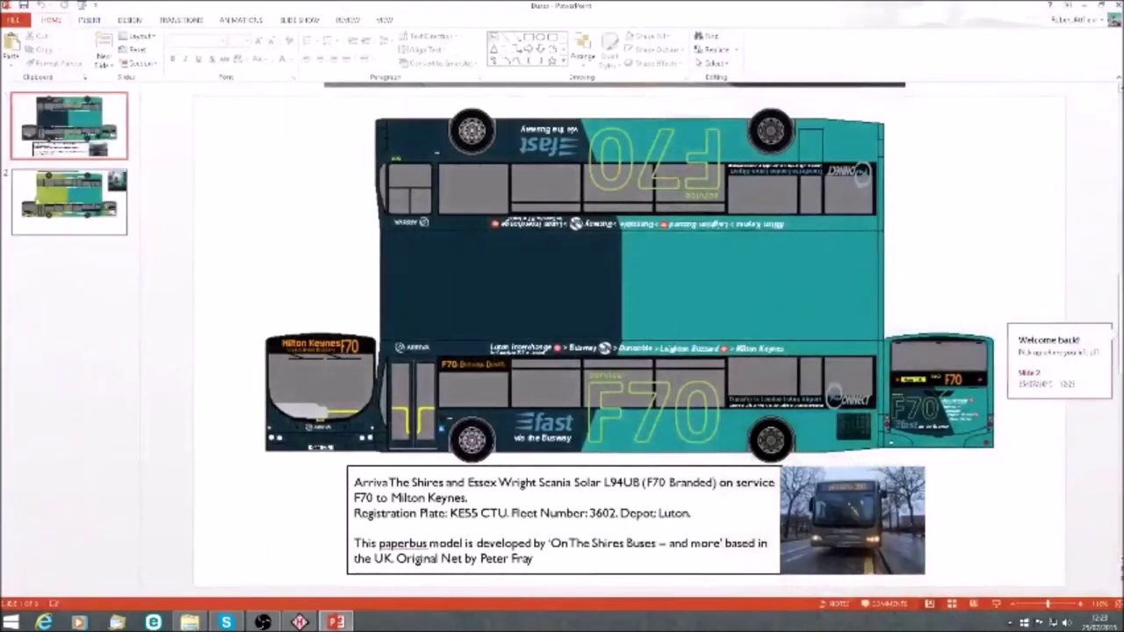
On the second slide, narrow the front destination display so it fits the black panel above the windscreen
click(69, 202)
click(276, 343)
scroll(275, 343, up, 10)
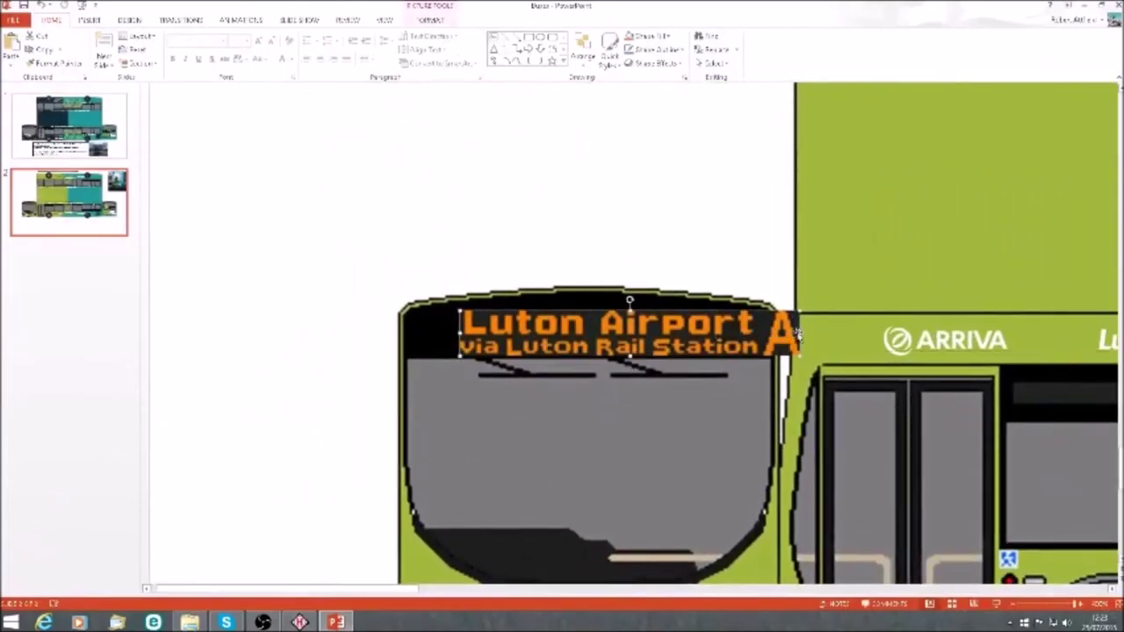
drag(800, 333, 719, 333)
click(579, 414)
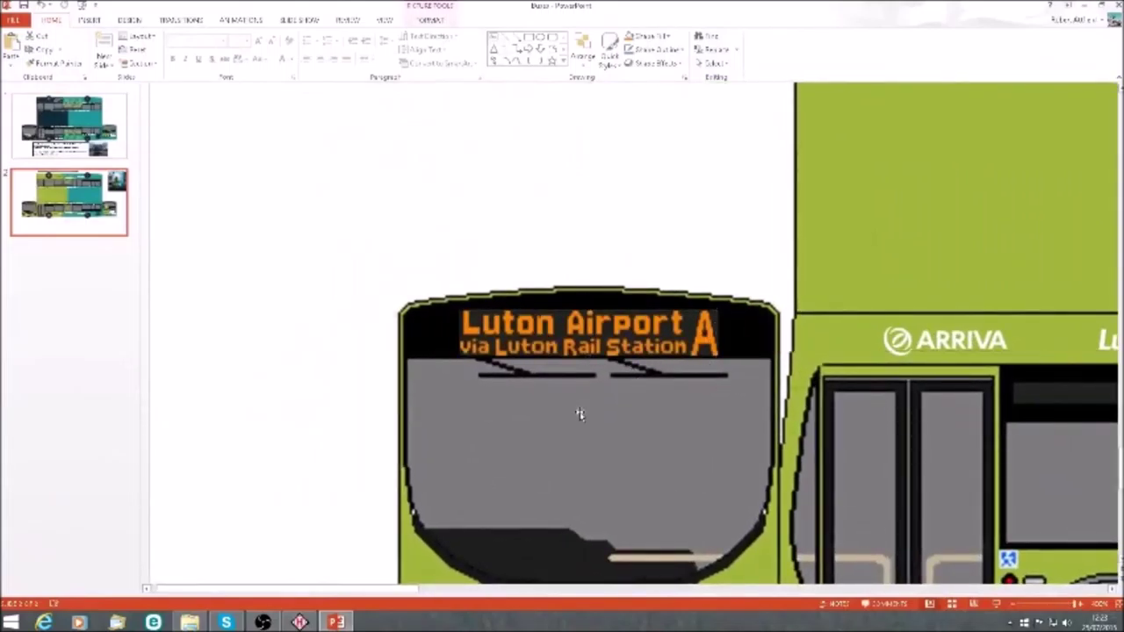
Place the "A via the busway" display in the black panel above the first side window and narrow it to fit
drag(395, 590, 588, 606)
drag(862, 308, 331, 387)
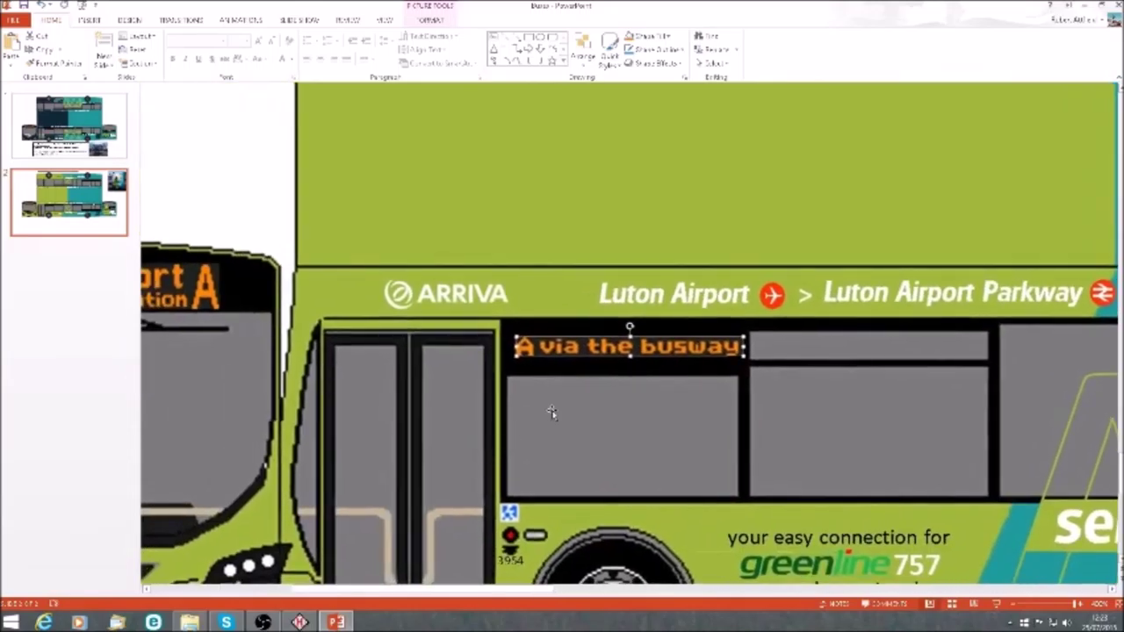
click(642, 345)
drag(745, 349, 729, 349)
Move the rear "A" display across the drawing onto the black panel at the rear of the bus
drag(522, 585, 668, 586)
drag(636, 266, 1109, 493)
drag(648, 590, 881, 583)
drag(233, 487, 919, 397)
click(981, 419)
click(1047, 419)
Delete the three reference bus photos placed around the bus net on the second slide
scroll(1024, 422, down, 9)
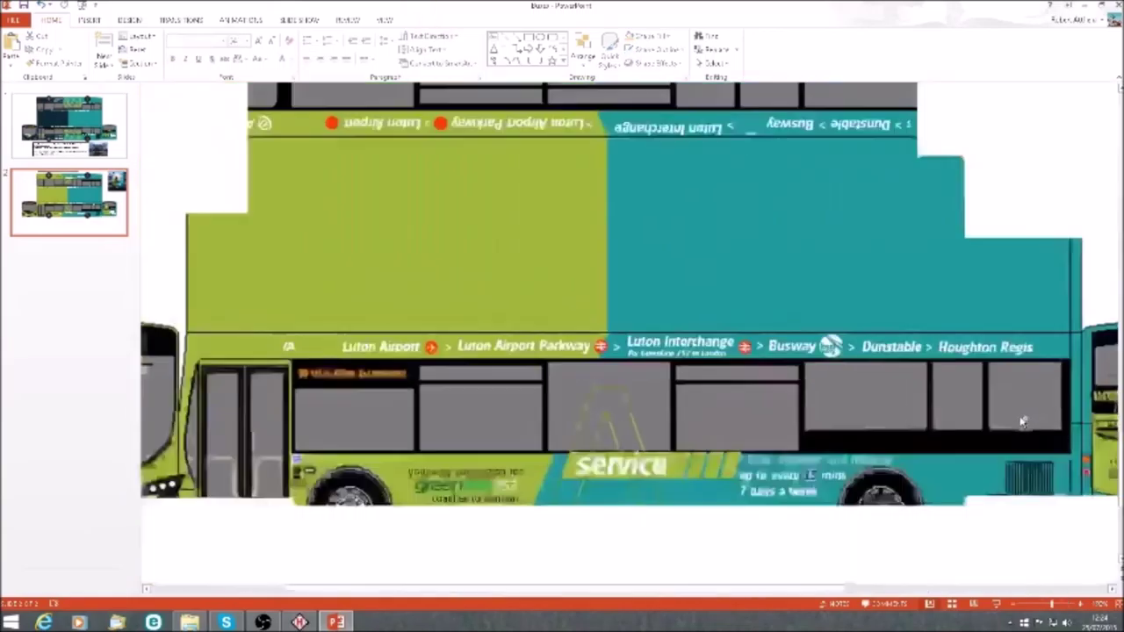
scroll(1023, 420, down, 2)
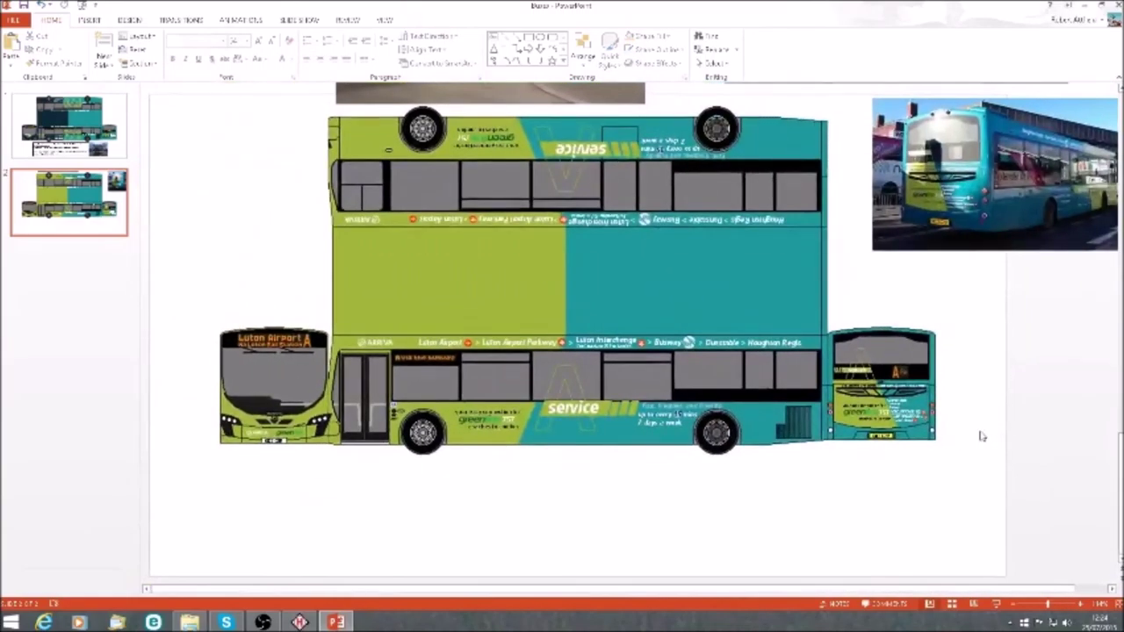
scroll(936, 432, down, 2)
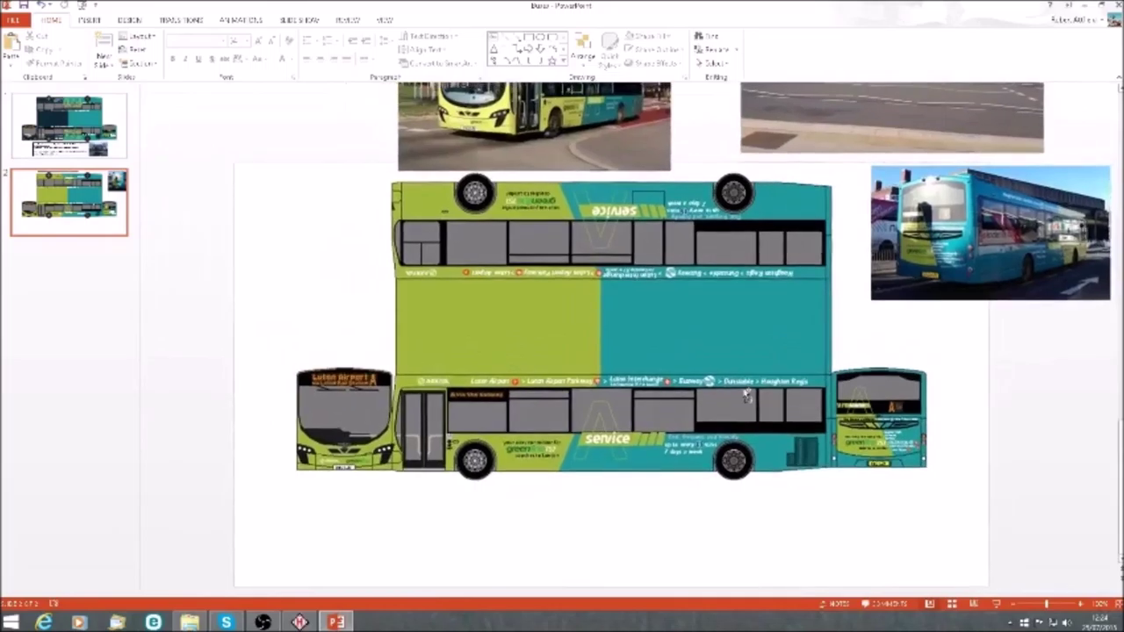
click(584, 189)
key(Delete)
click(765, 181)
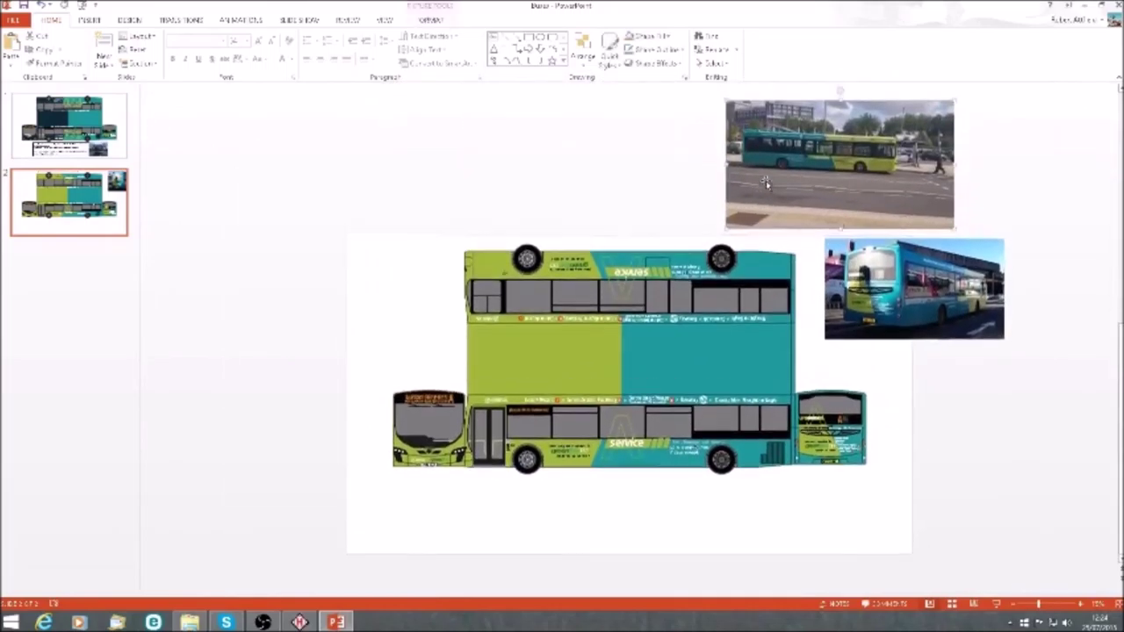
key(Delete)
click(916, 272)
key(Delete)
Save all slide objects as a PNG picture in the Paperbuses Done folder, named "Arriva Shires 3854 on A to Luton Airport via Luton Rail Station"
key(ctrl+a)
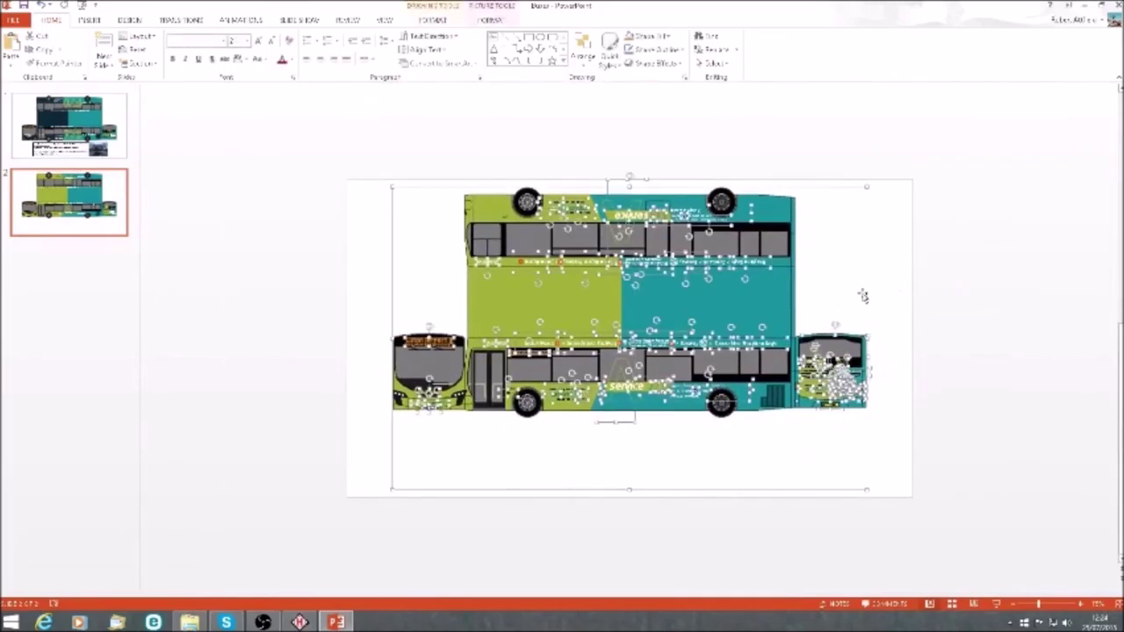
right_click(646, 317)
click(680, 439)
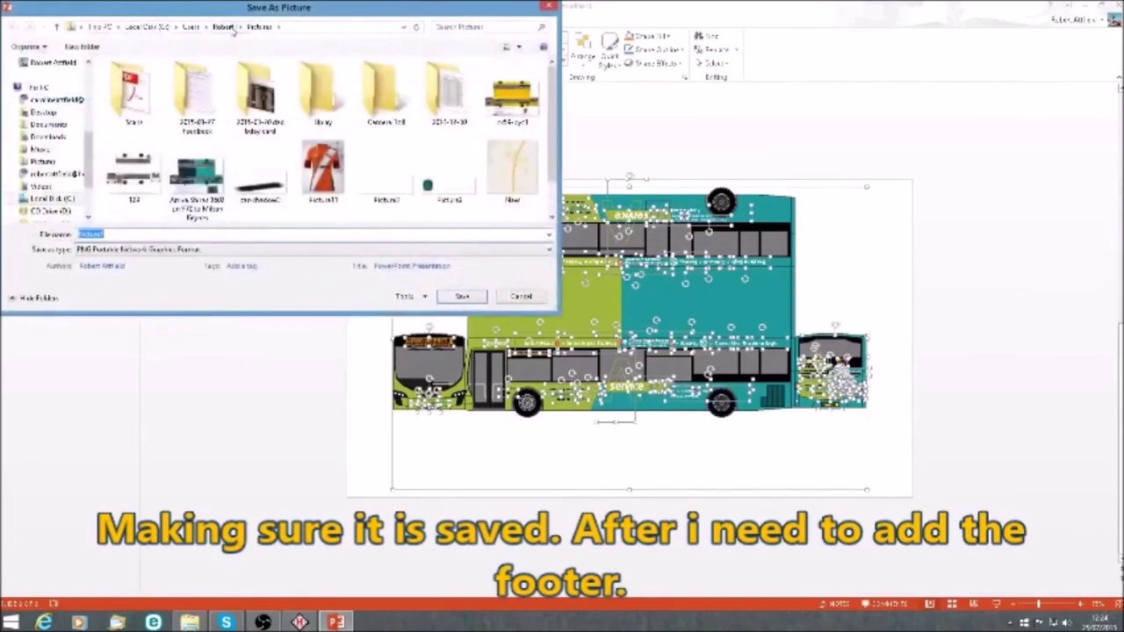
scroll(52, 158, down, 2)
click(53, 186)
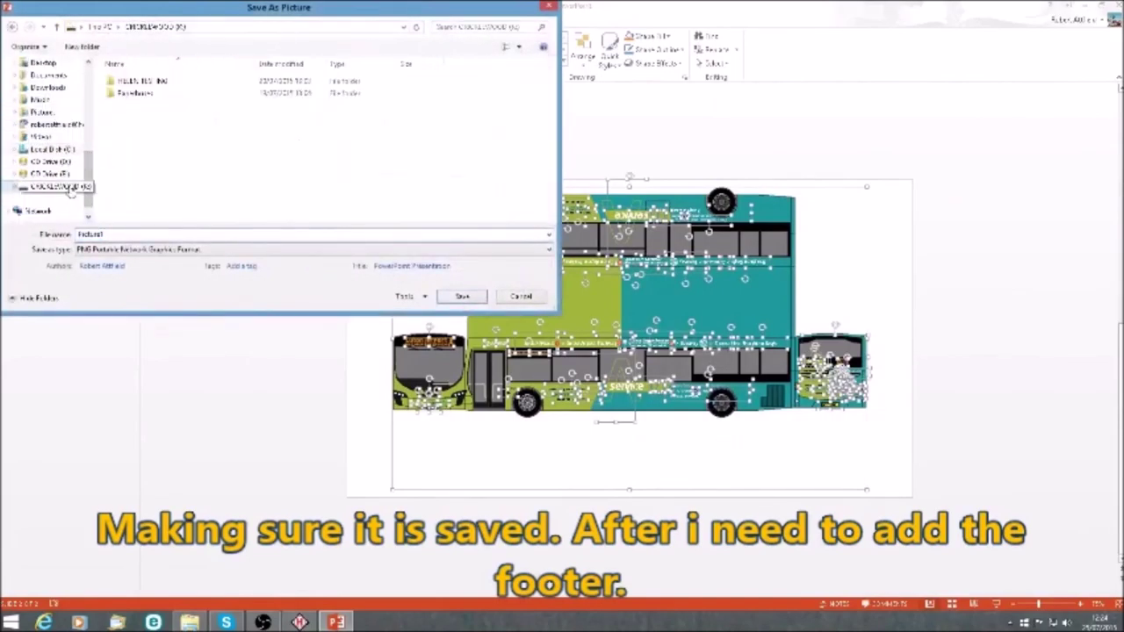
double_click(158, 92)
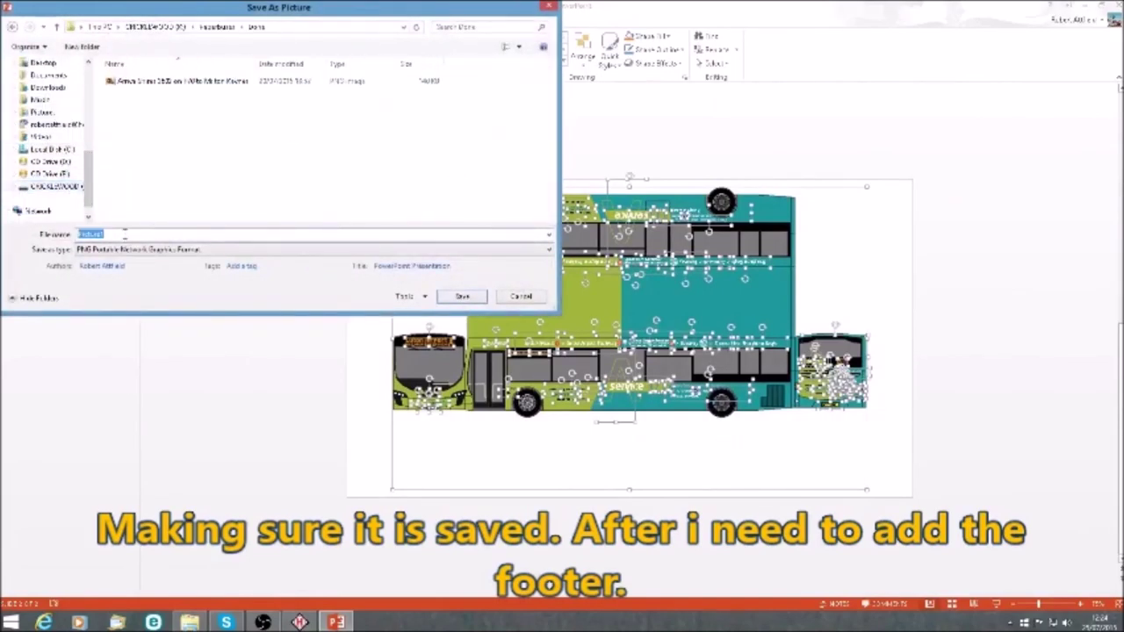
text(Arriva)
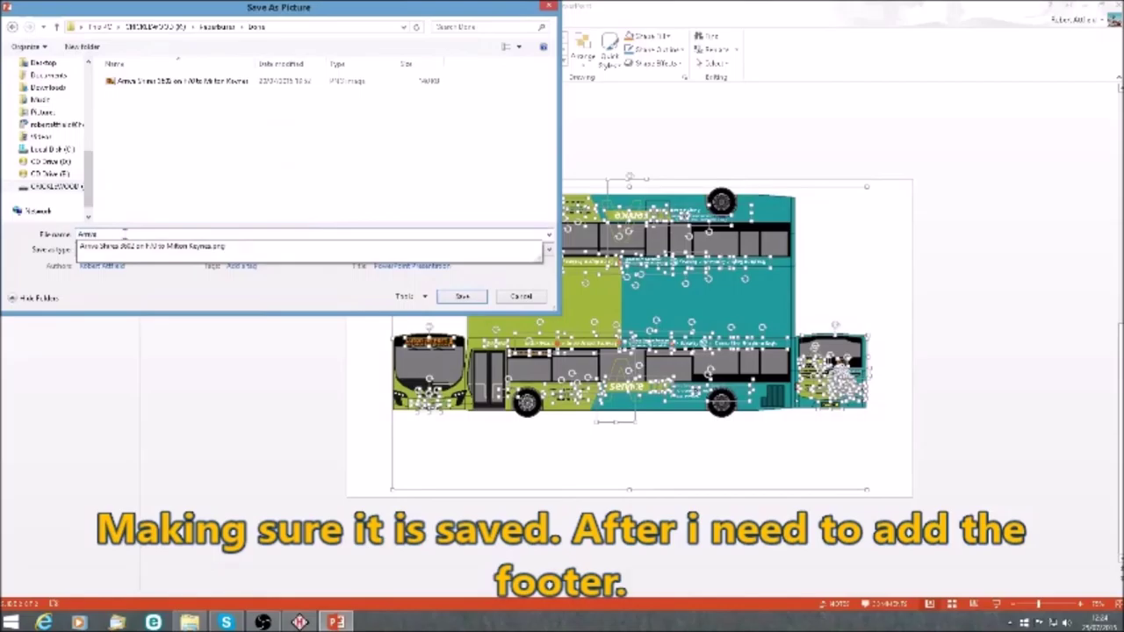
text( Shires 38)
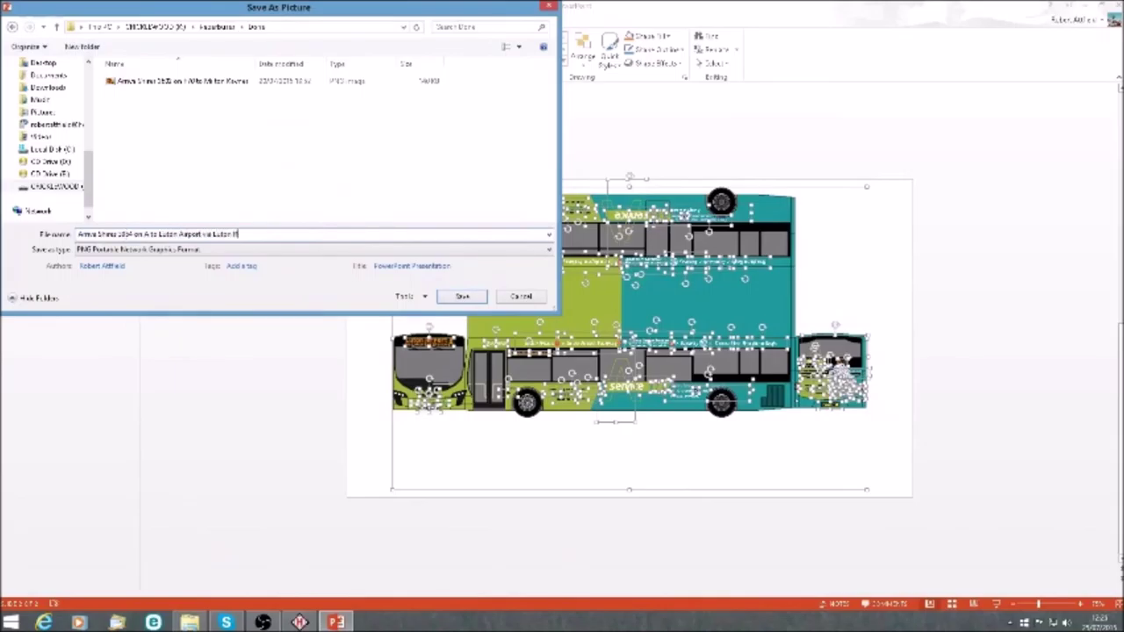
key(Return)
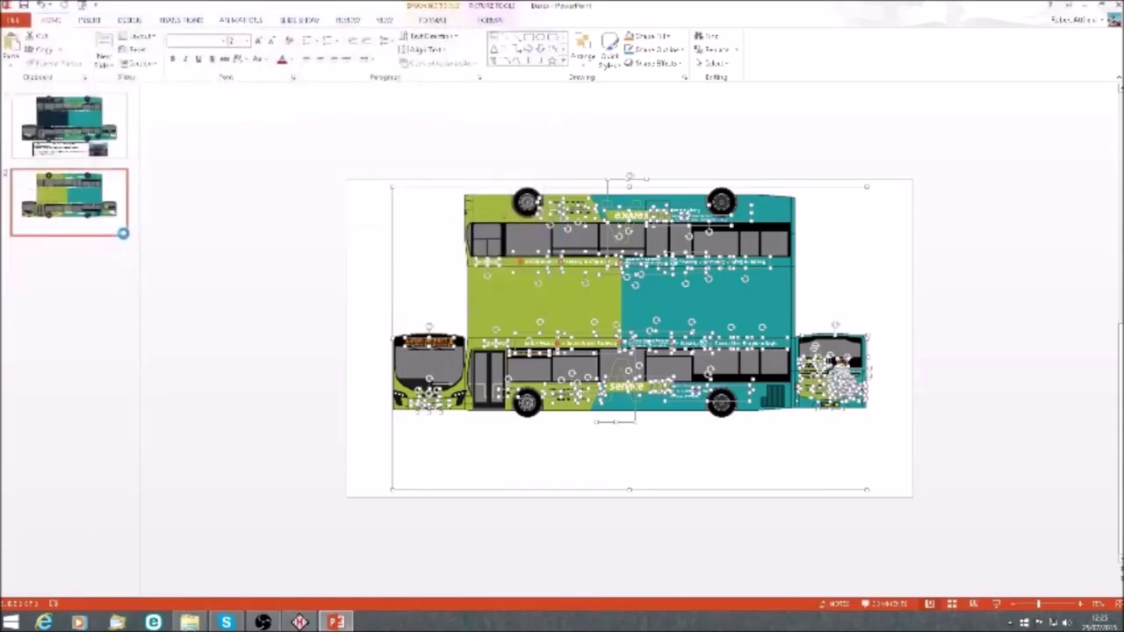
Deselect the bus net and close the Buses presentation, saving its changes
click(173, 260)
click(1117, 5)
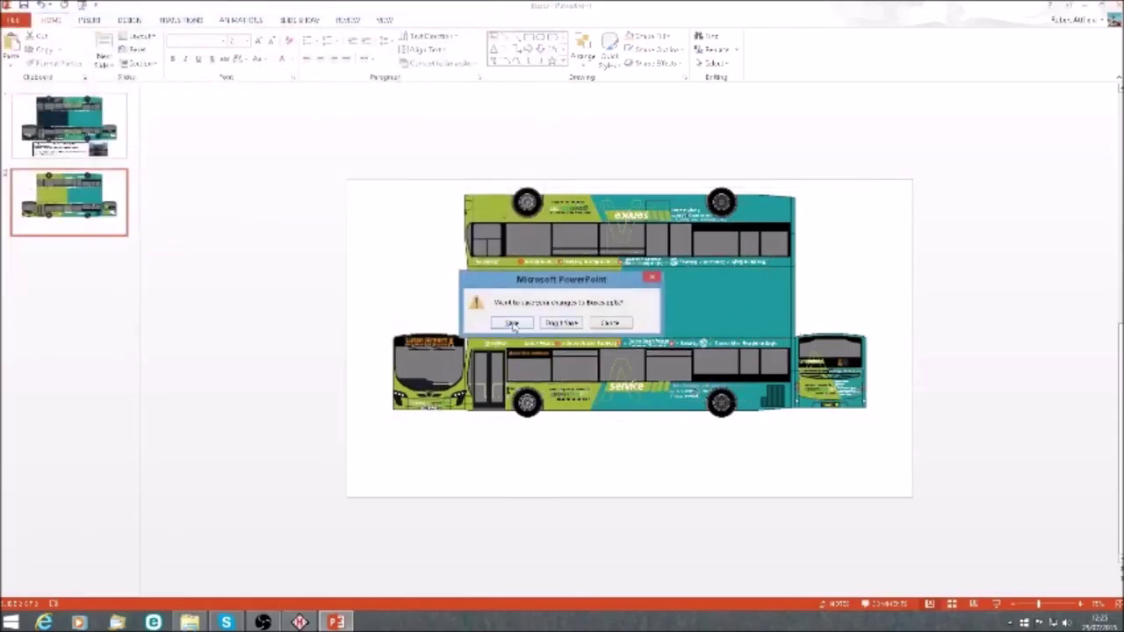
click(512, 323)
Reopen the Buses presentation and copy the description box and bus photo from the first slide onto the second
double_click(358, 136)
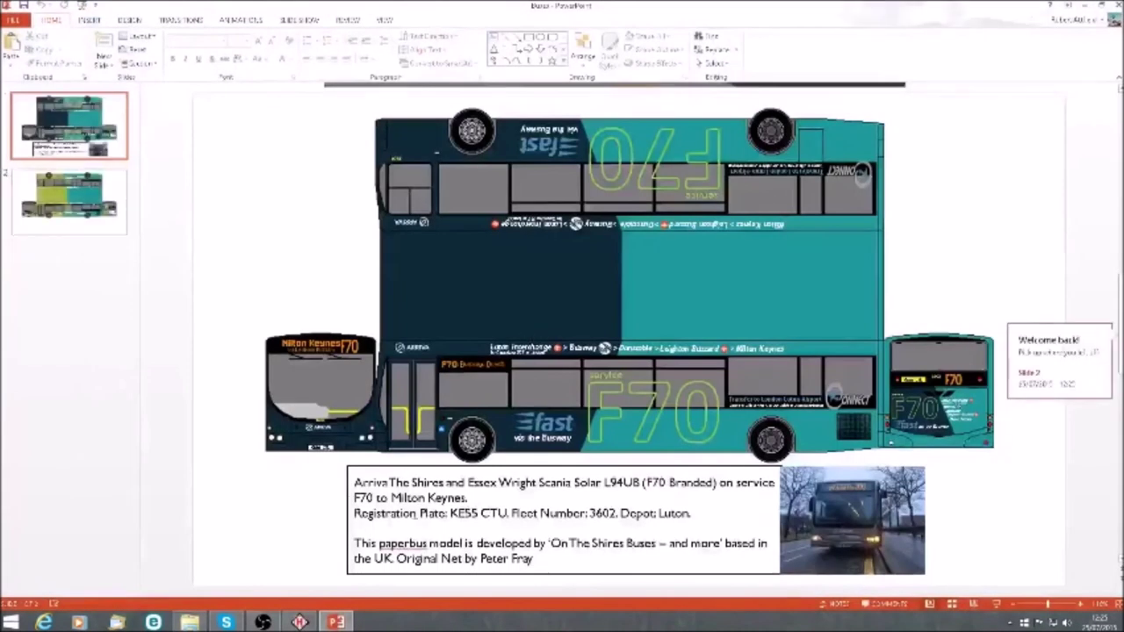
click(356, 472)
shift+click(817, 521)
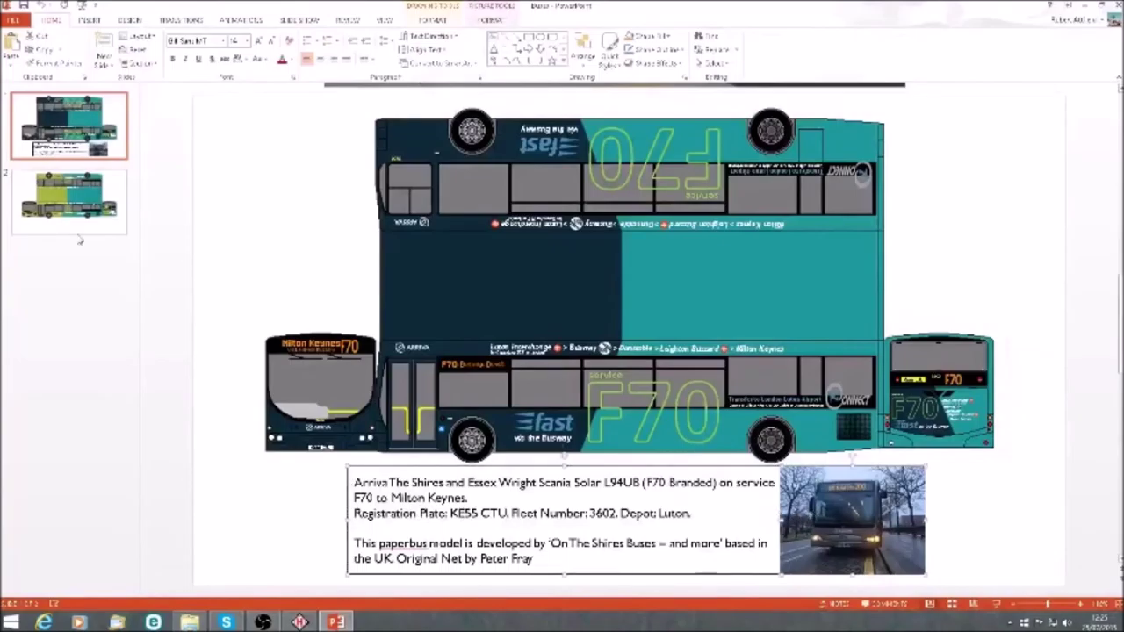
key(ctrl+c)
click(78, 230)
key(ctrl+v)
In the second slide's description, replace the Scania Solar L94UB (F70 Branded) model text with "Volvo Eclipse 2 B7RLE ("
drag(537, 481, 738, 481)
key(BackSpace)
text(Volvo Eclipse 2 B7RLE ()
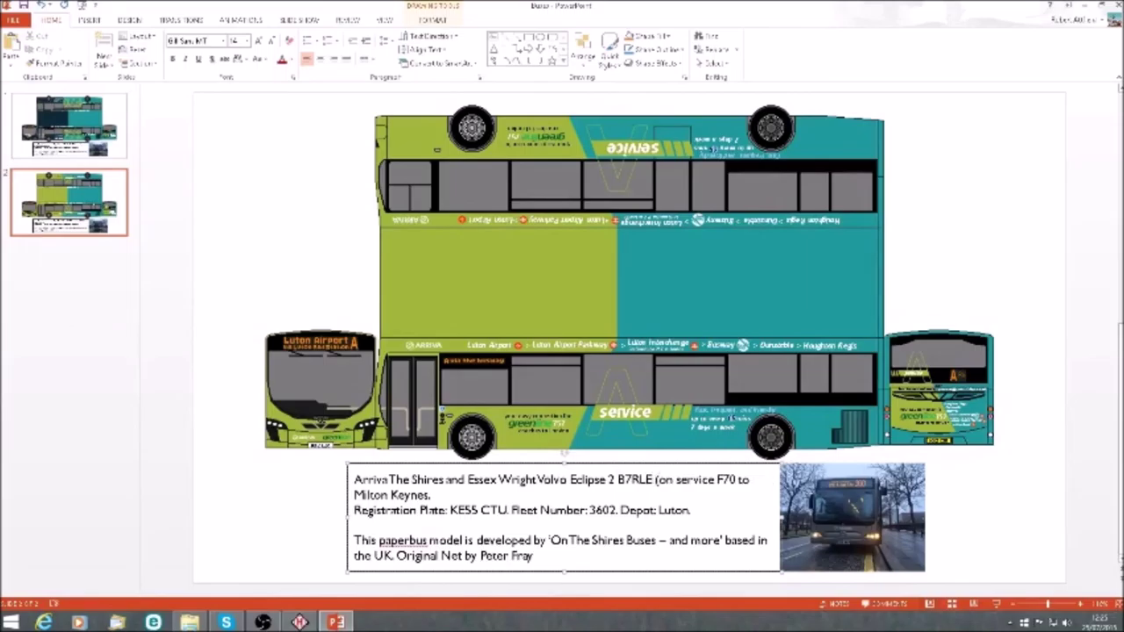